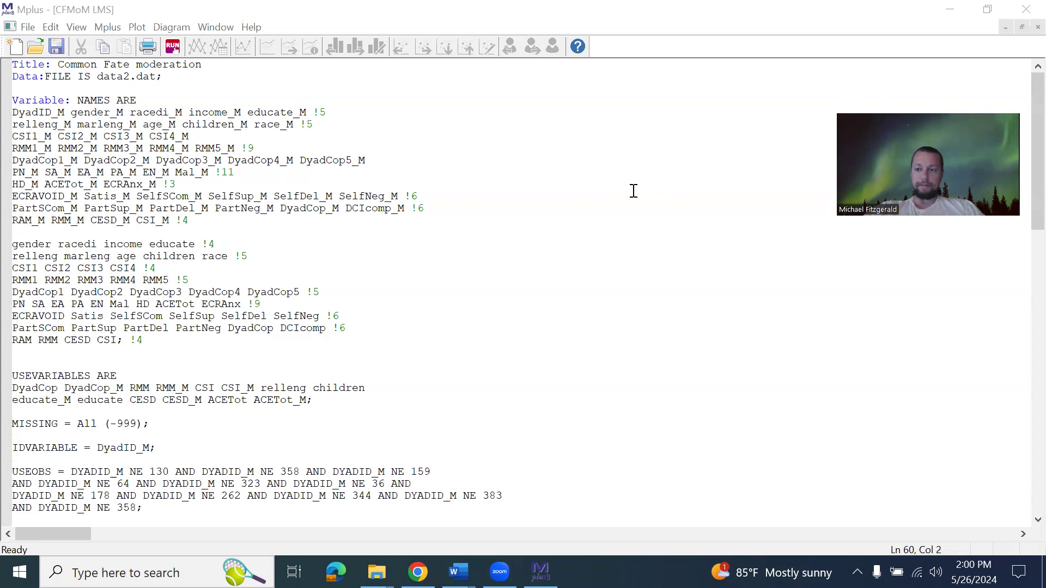
Examine the structural portion of the model, where CSIDyad is regressed on RMMDyad and DyadCope
click(360, 294)
scroll(359, 294, down, 6)
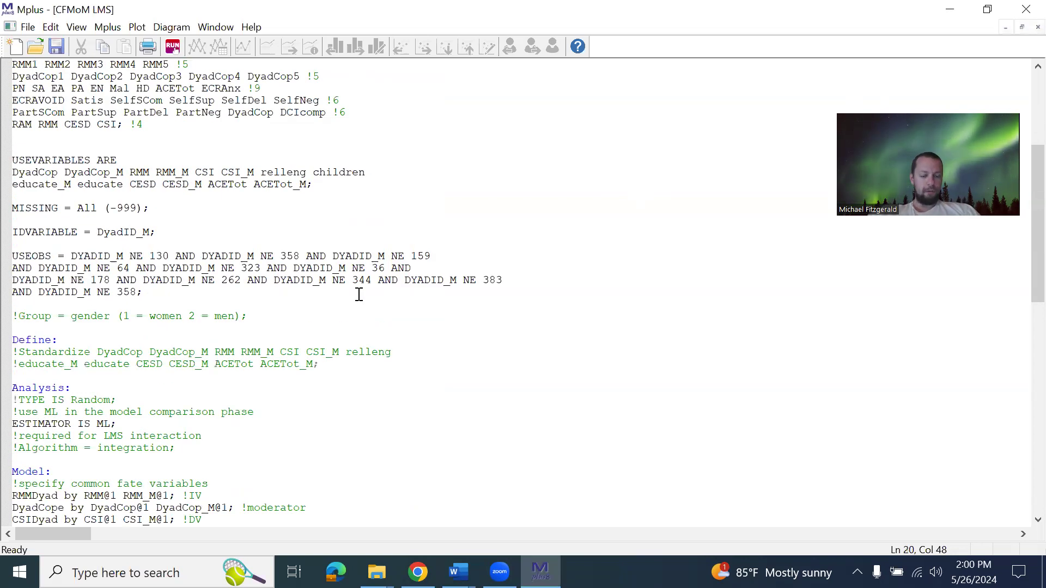
scroll(359, 294, down, 4)
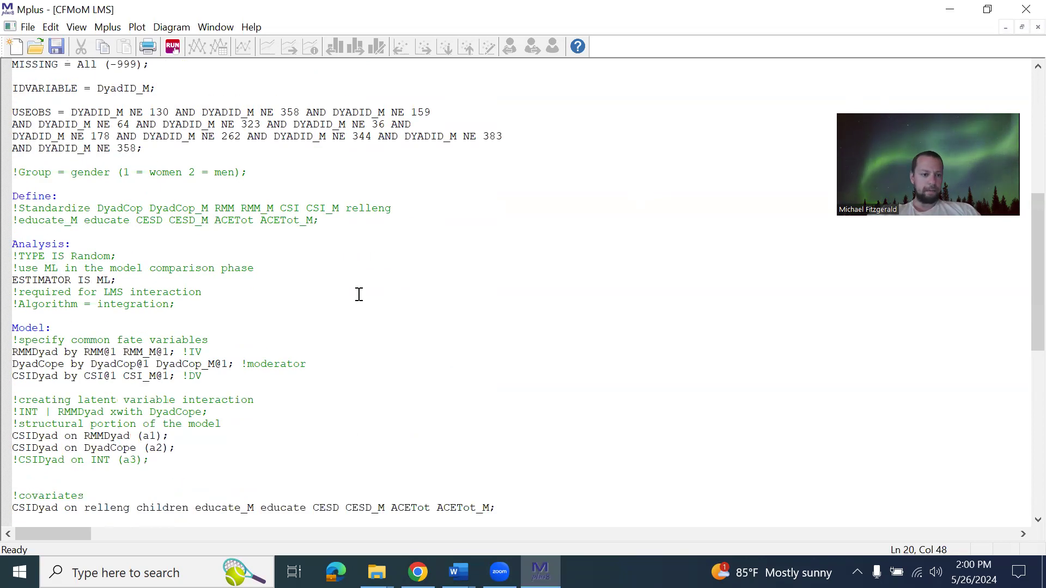
scroll(269, 292, down, 2)
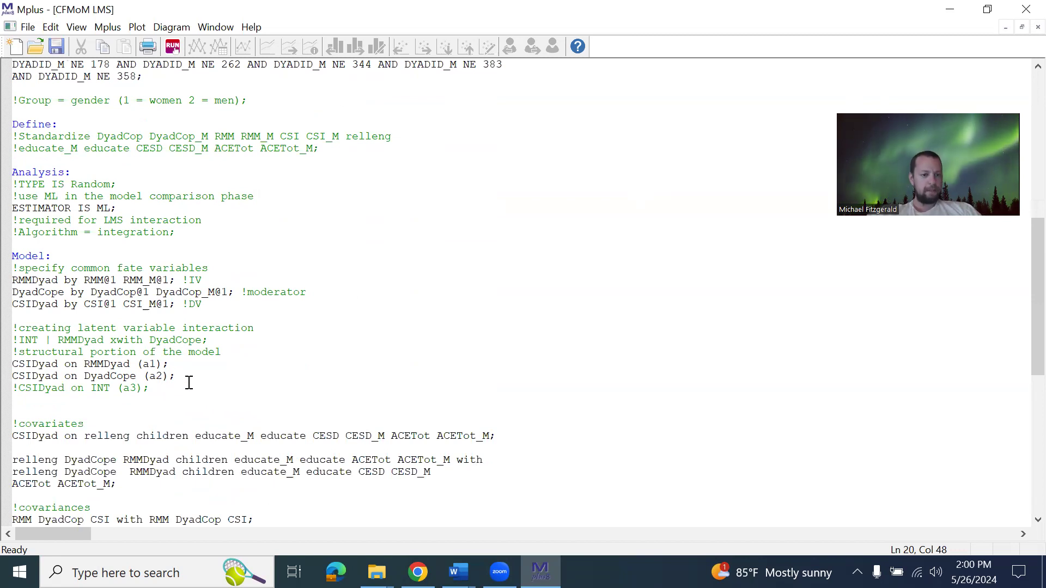
drag(83, 364, 146, 375)
double_click(35, 364)
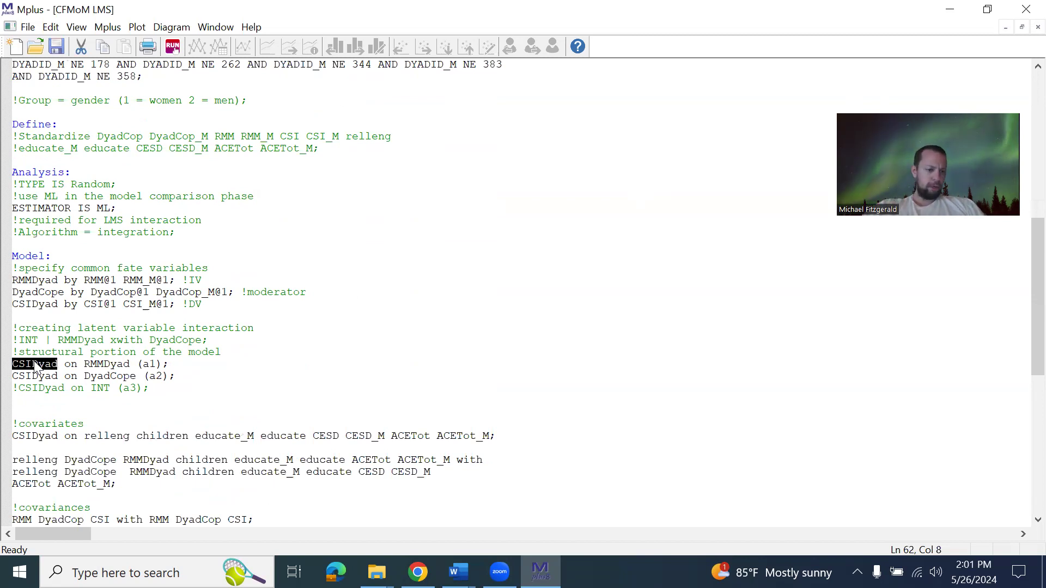
click(34, 364)
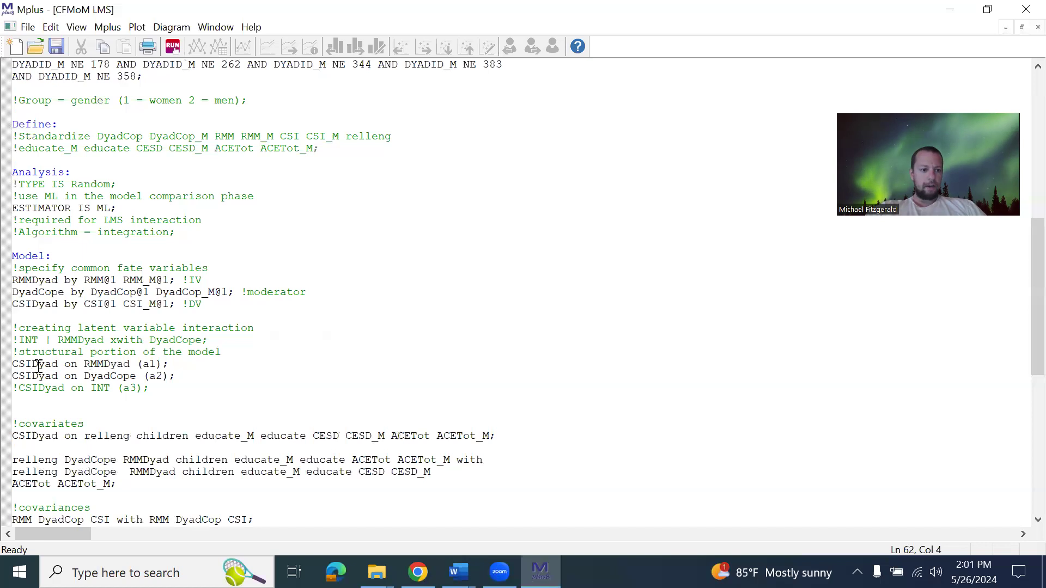
double_click(116, 365)
click(204, 366)
double_click(94, 377)
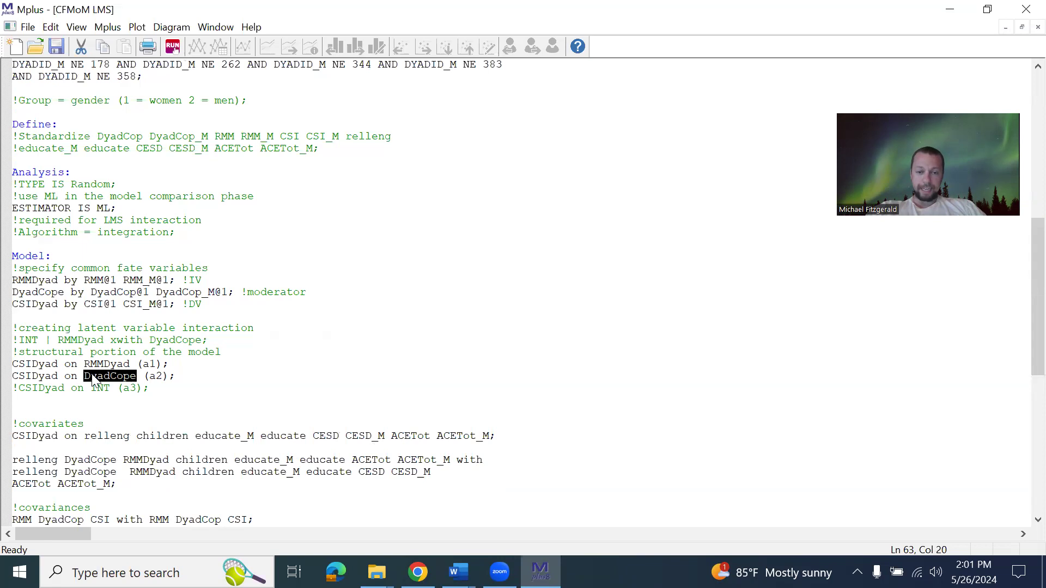
click(184, 376)
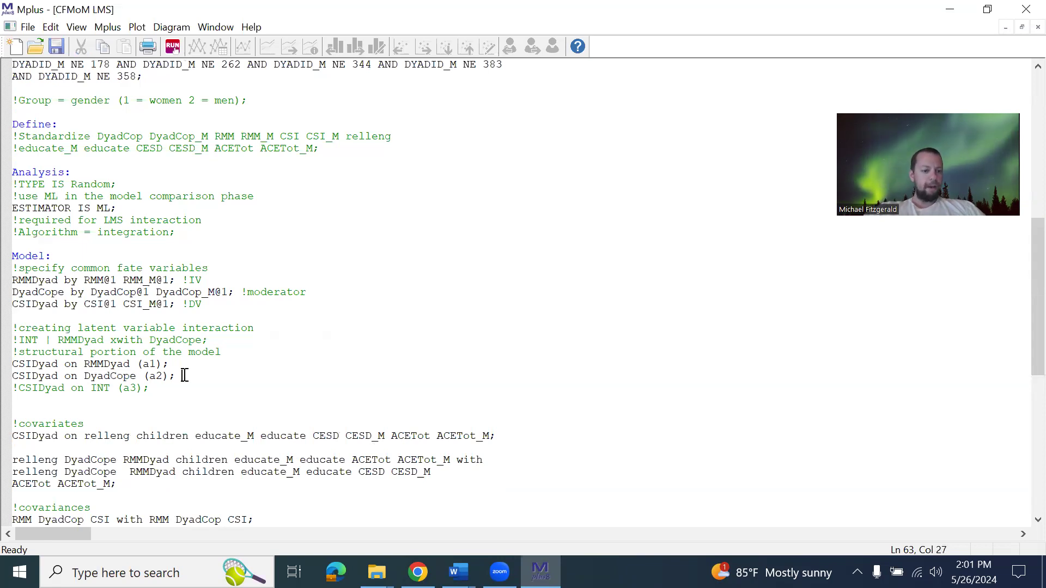
Return to the start of the input file and review the full NAMES ARE variable list
scroll(279, 292, up, 4)
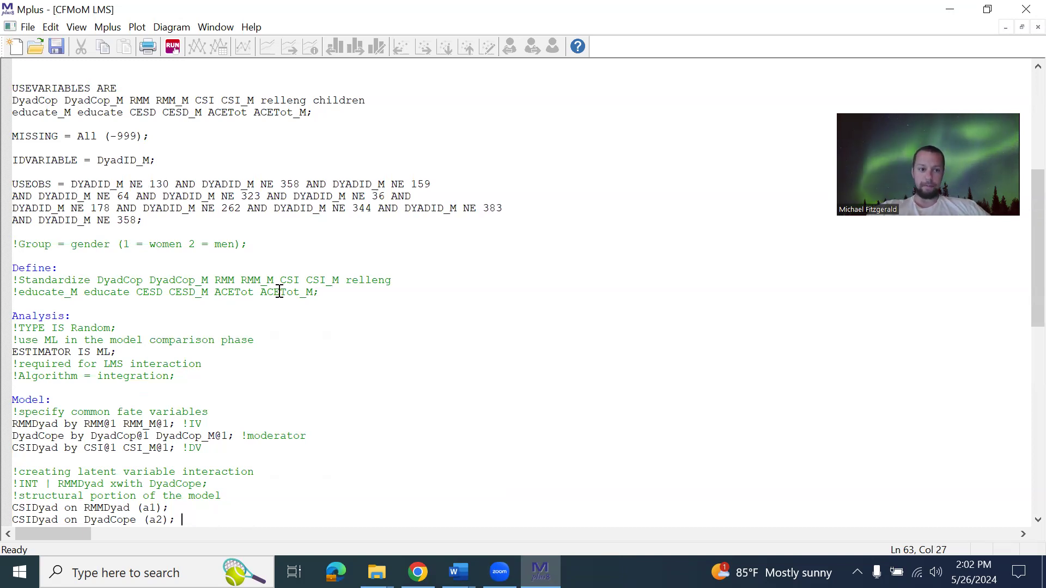
scroll(279, 292, up, 8)
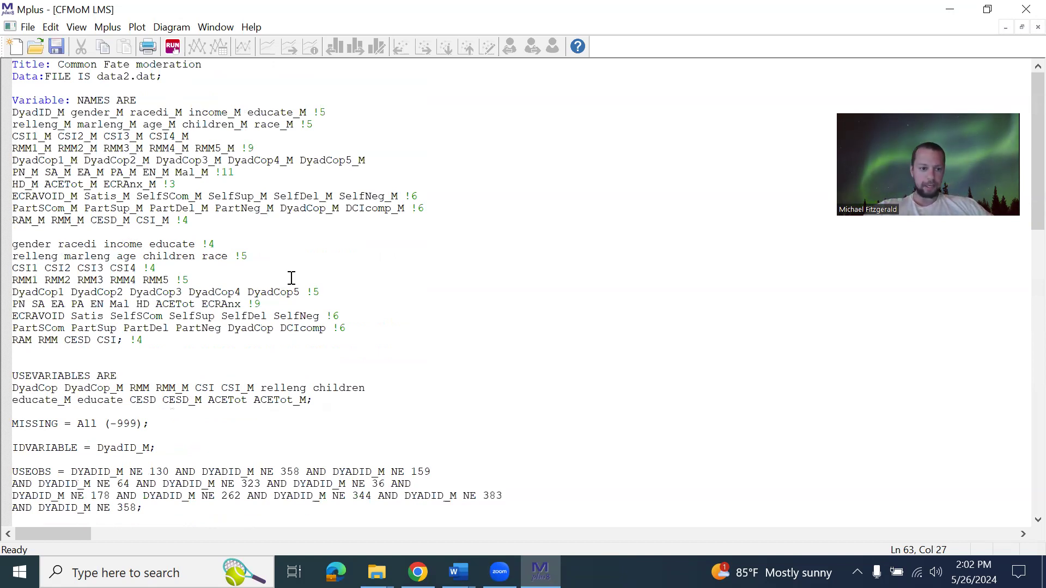
scroll(291, 278, down, 4)
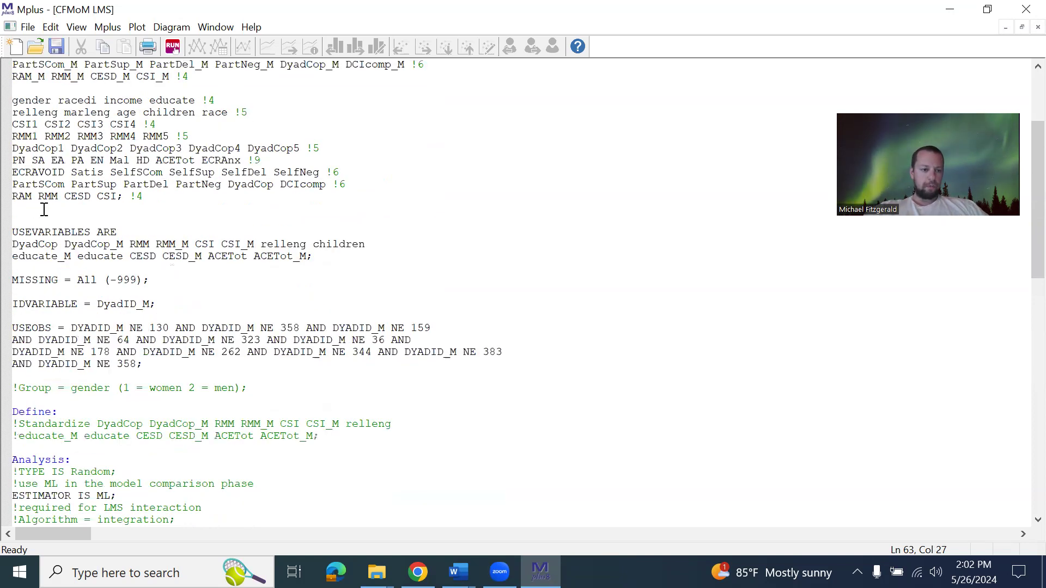
scroll(36, 210, up, 4)
drag(81, 100, 488, 341)
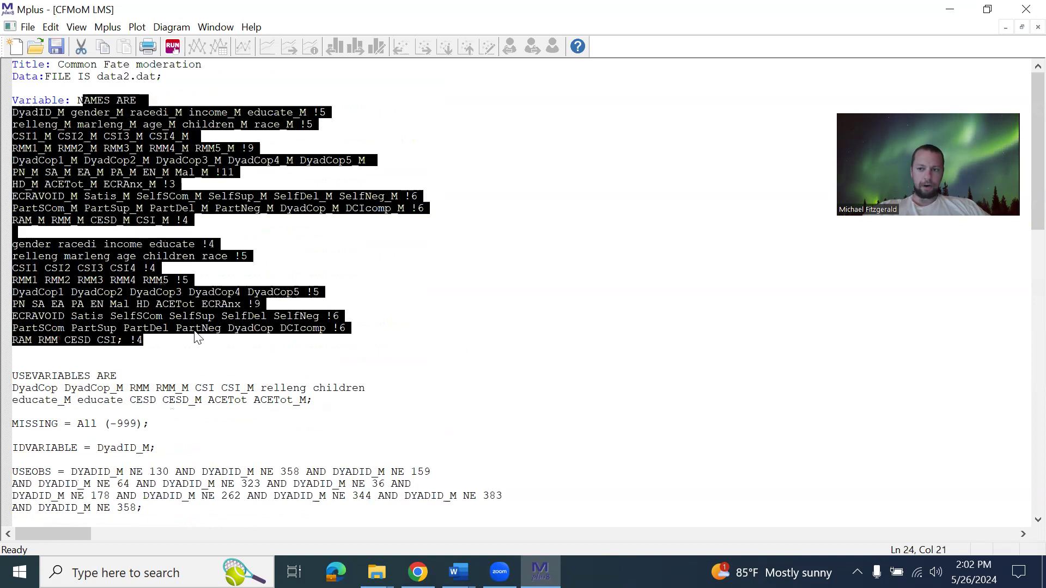
click(334, 372)
Examine the USEVARIABLES statement, focusing on the paired DyadCop, RMM and CSI variables
scroll(334, 373, down, 4)
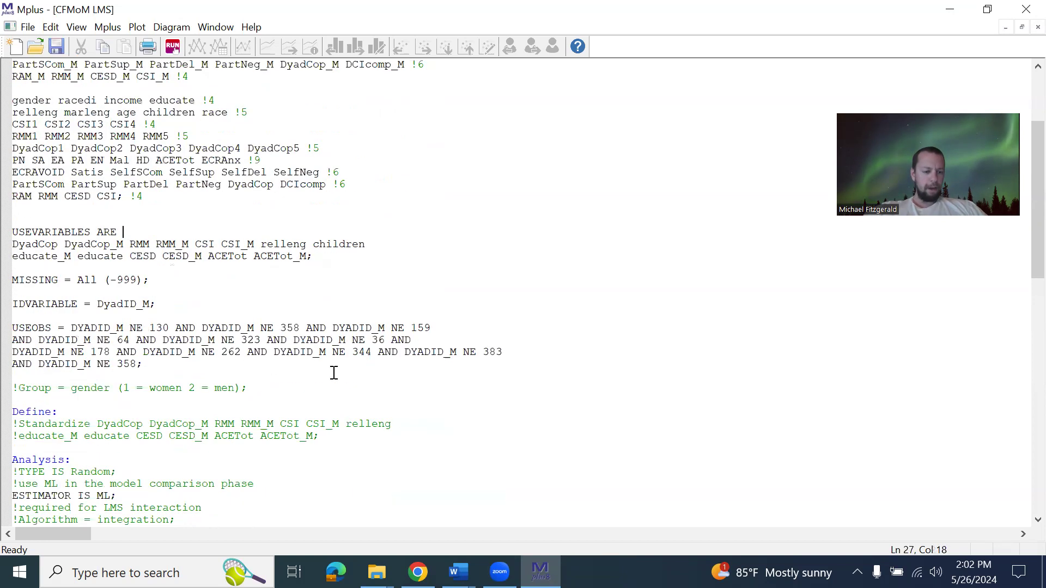
drag(327, 257, 5, 238)
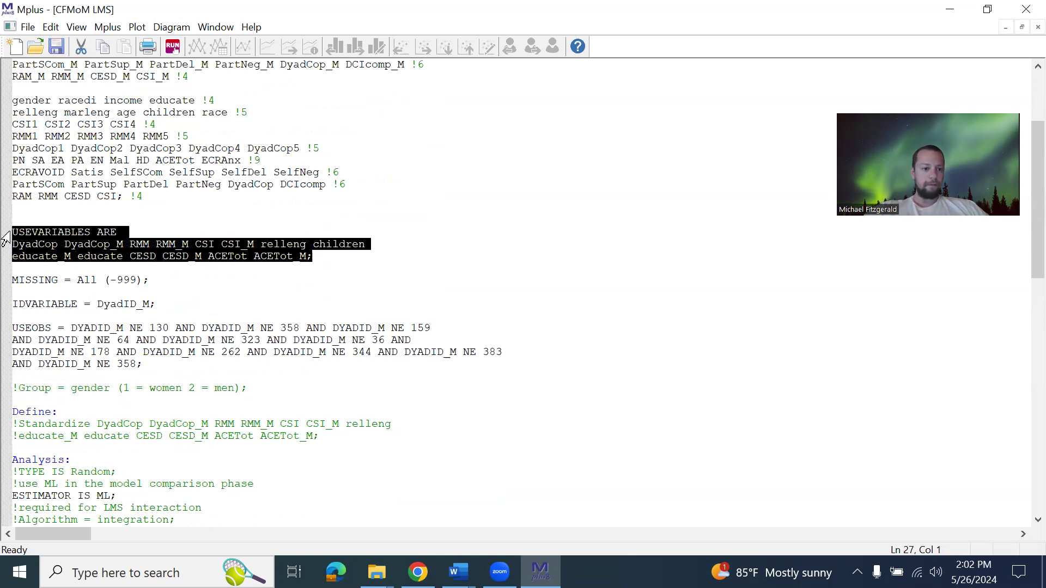
click(202, 280)
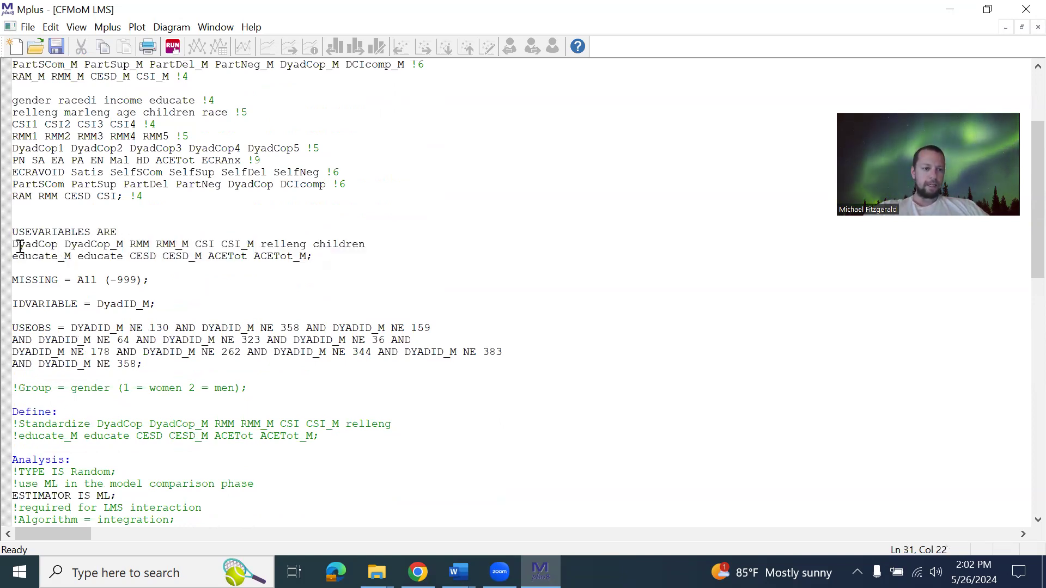
drag(163, 231, 260, 245)
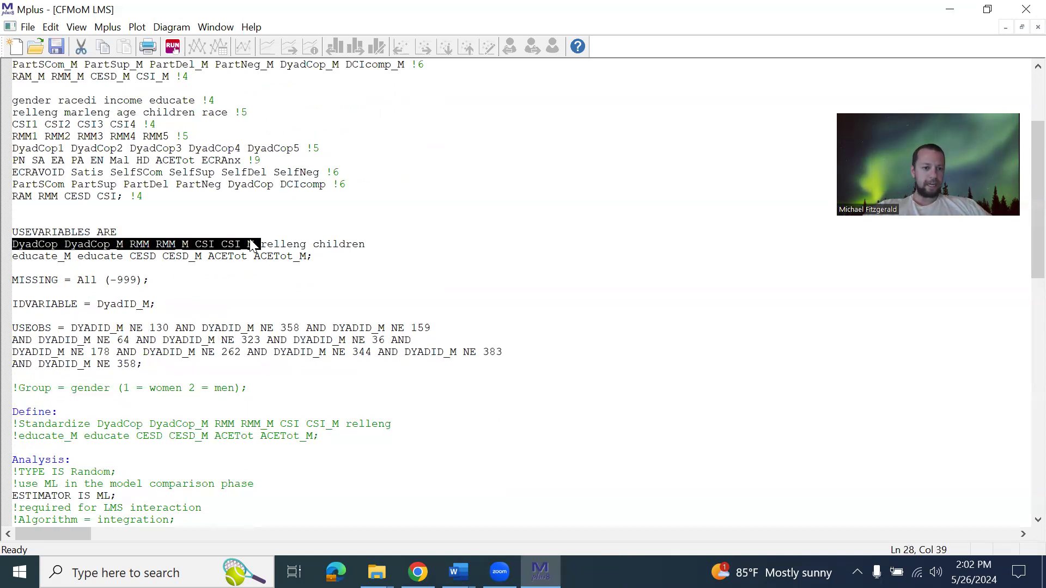
click(134, 228)
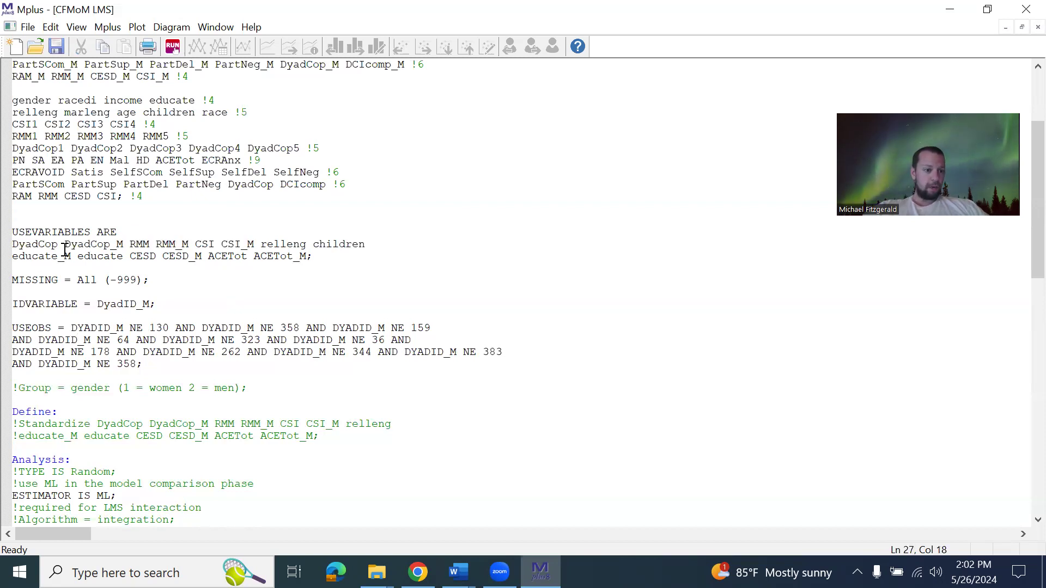
double_click(51, 246)
double_click(113, 245)
click(112, 246)
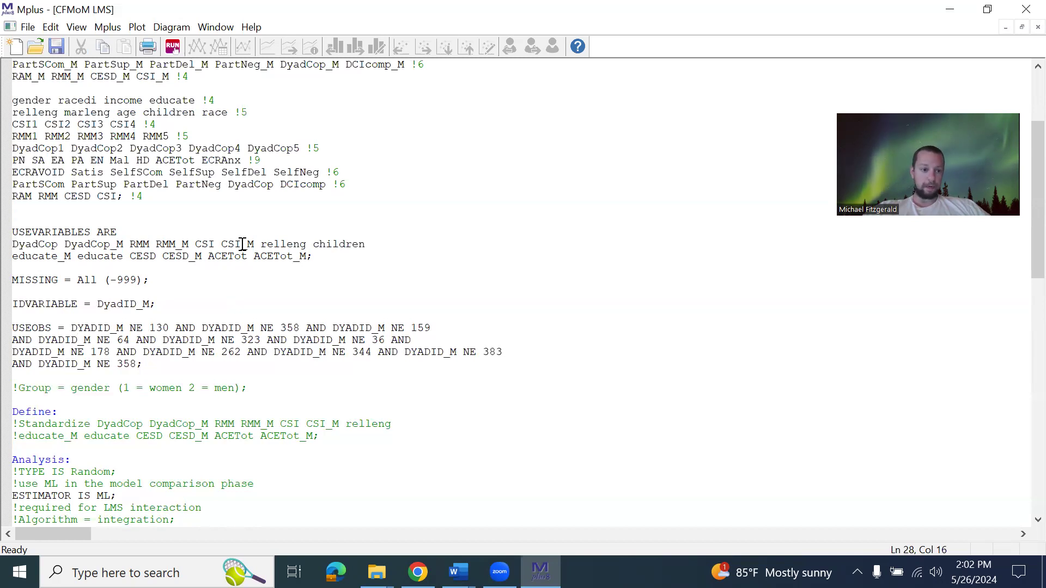
Examine the covariates in the USEVARIABLES statement, from relleng and children through educate, CESD and ACETot
drag(260, 245, 318, 263)
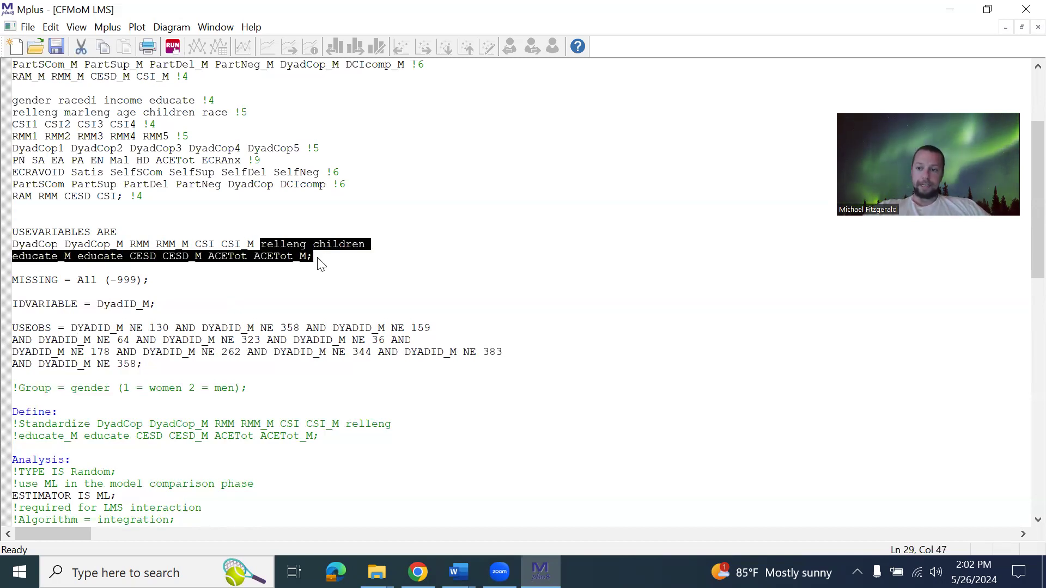
click(320, 265)
double_click(297, 244)
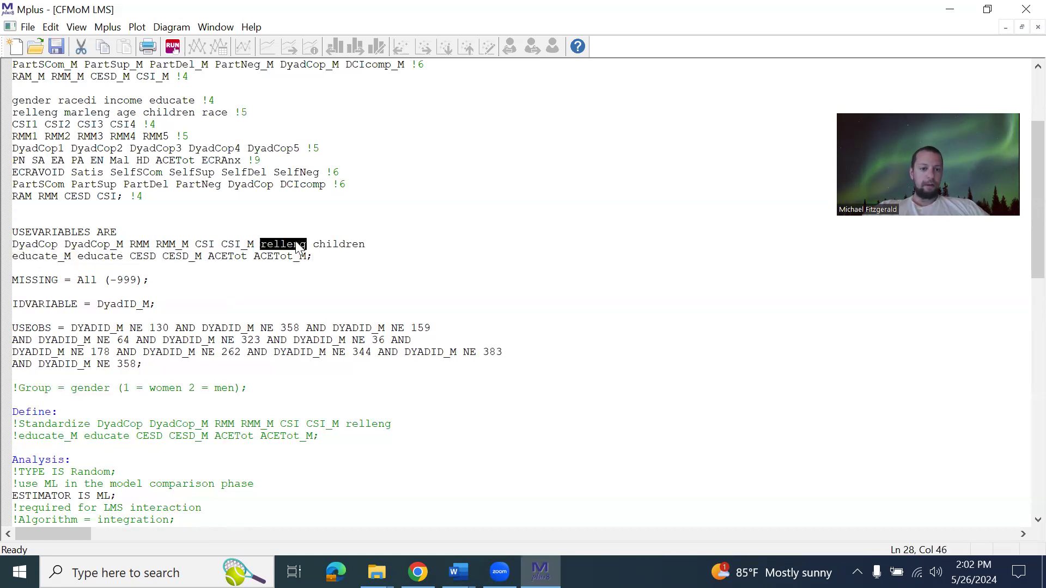
double_click(353, 243)
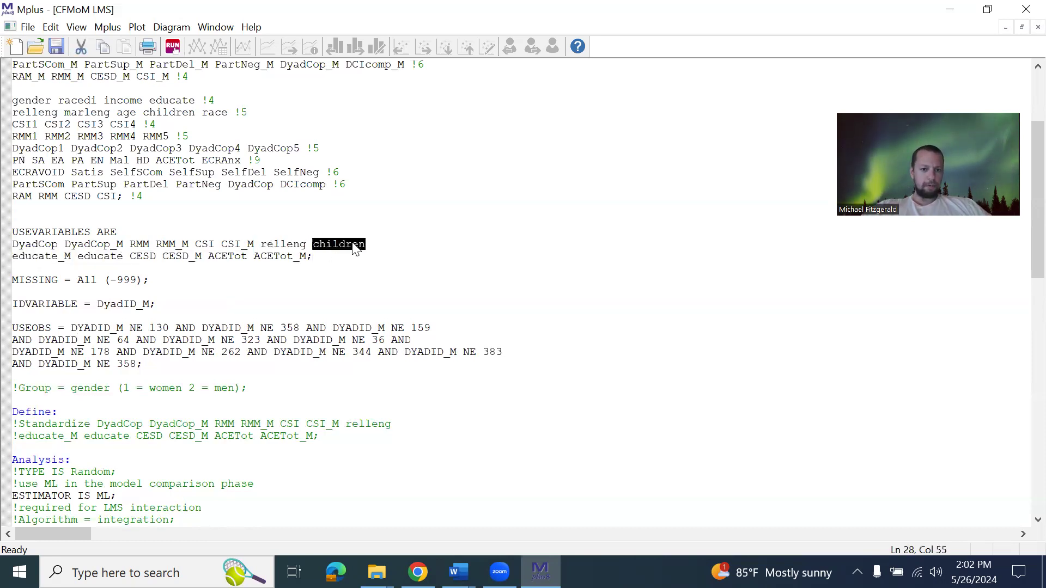
drag(123, 256, 18, 260)
click(122, 270)
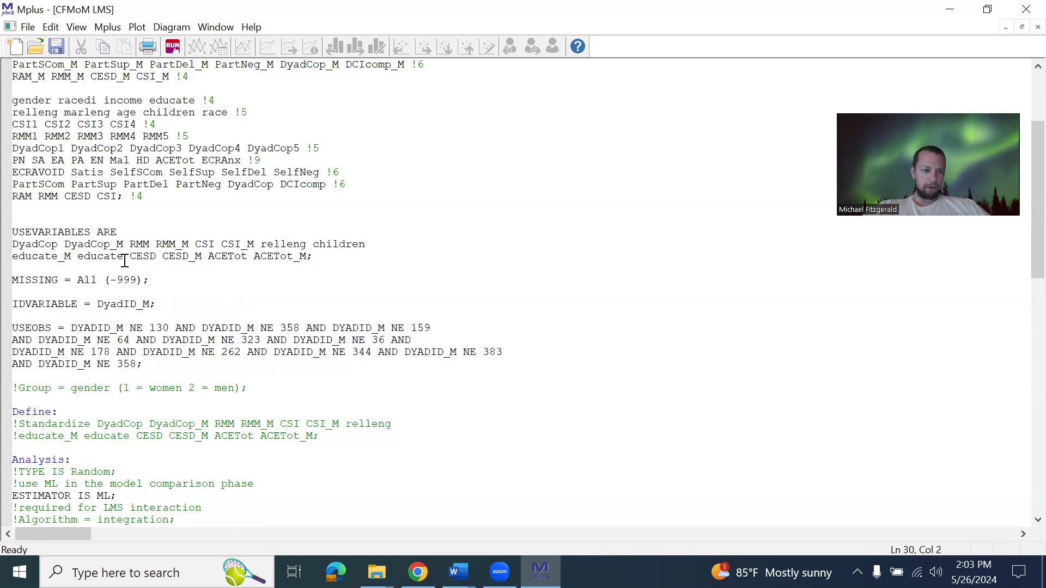
click(131, 257)
drag(130, 257, 339, 257)
click(202, 257)
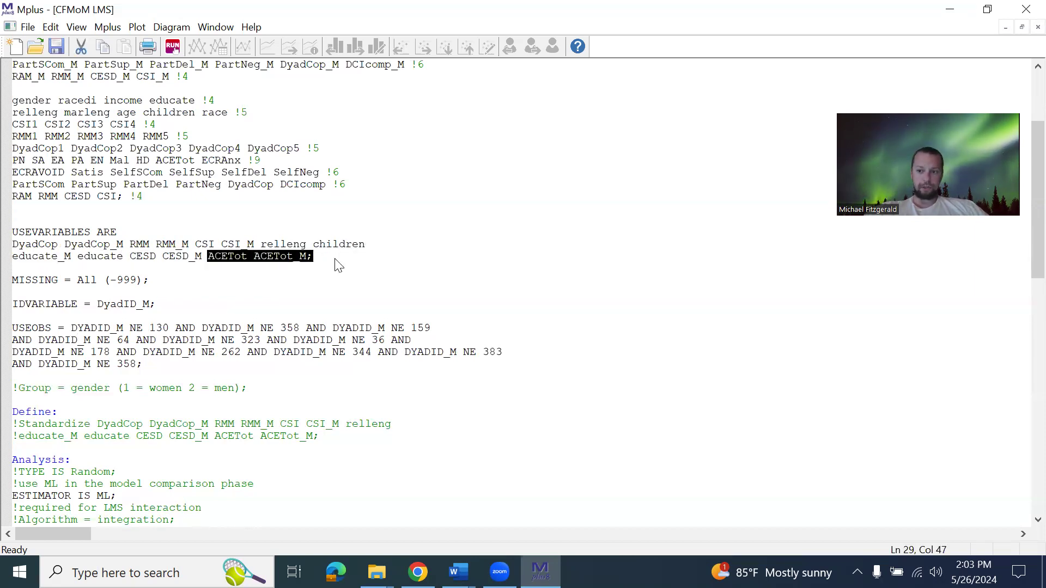
Review the USEOBS exclusion statement together with the IDVARIABLE = DyadID_M line
click(325, 351)
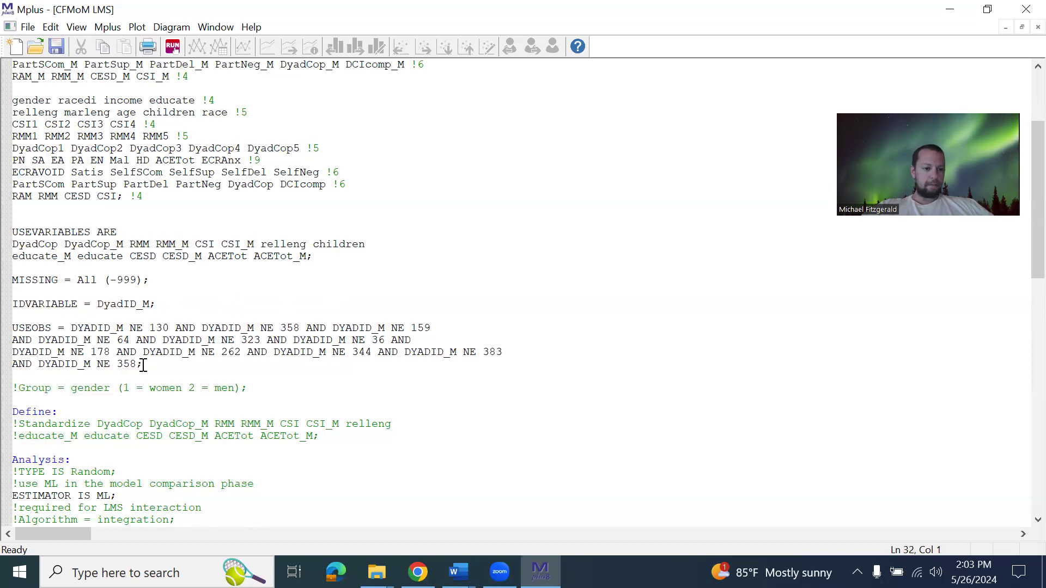
drag(142, 364, 4, 327)
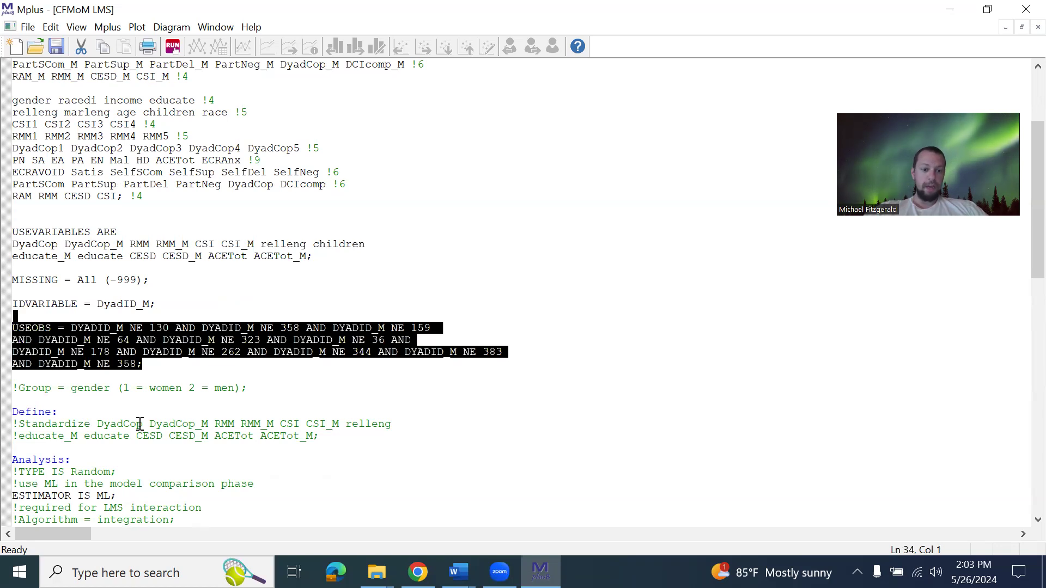
click(300, 445)
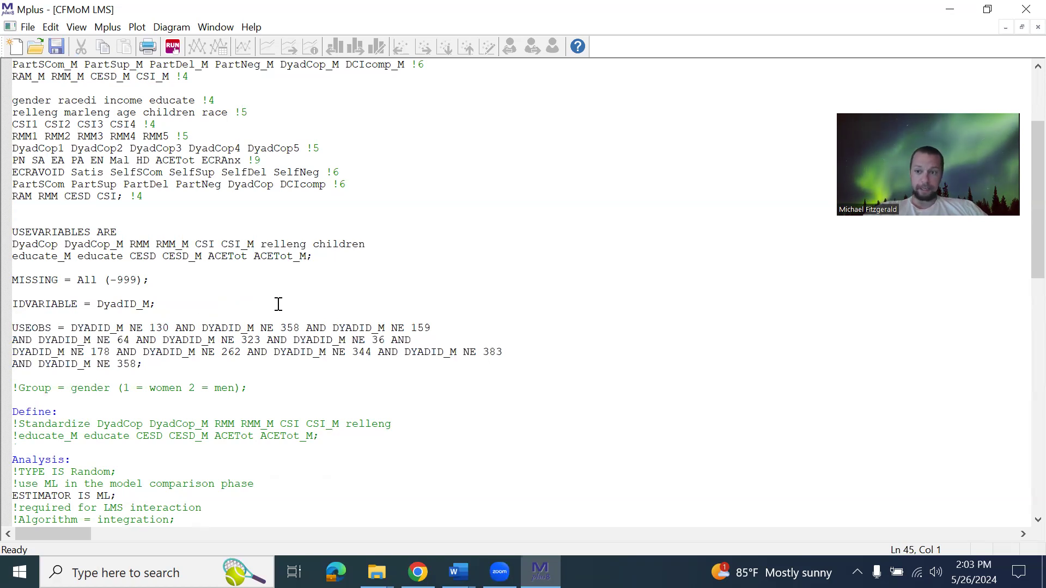
double_click(80, 330)
drag(169, 303, 10, 301)
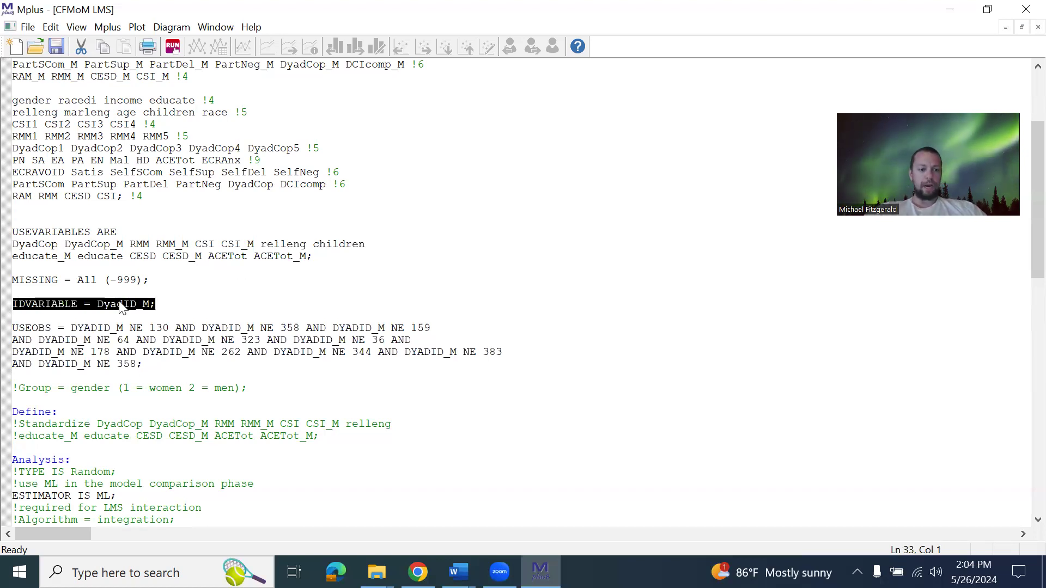
drag(130, 328, 157, 363)
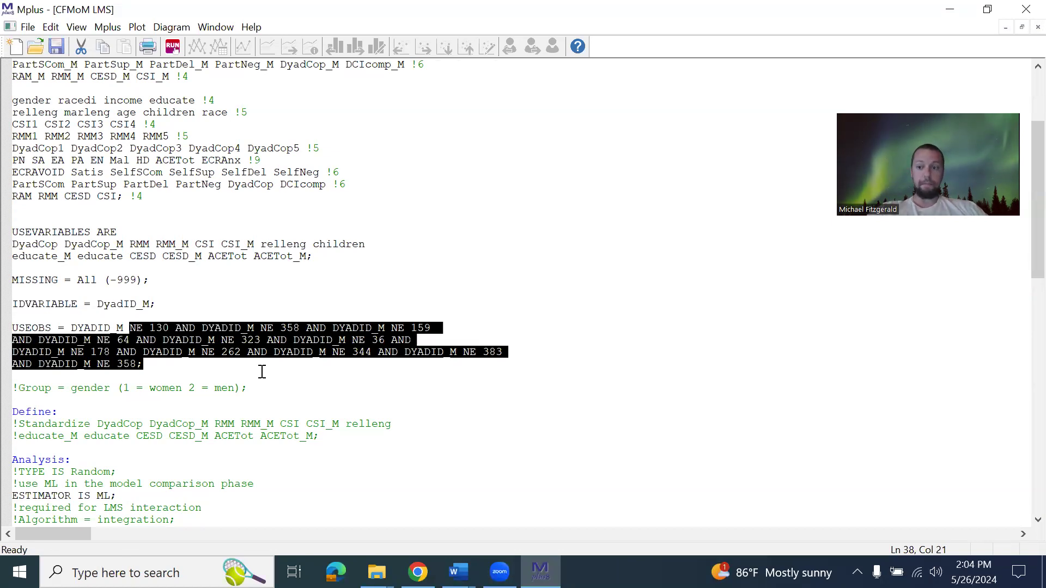
click(293, 372)
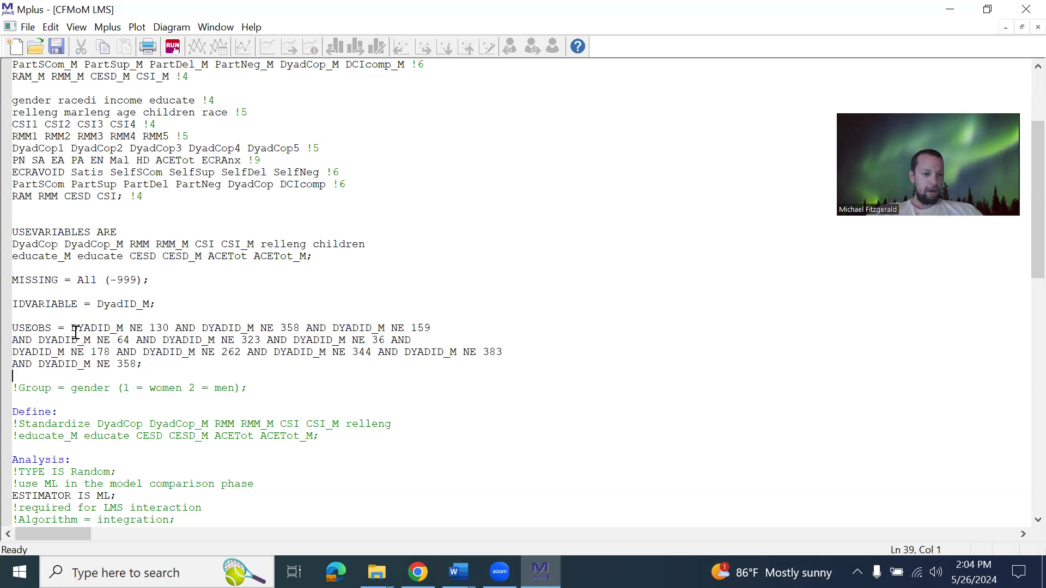
Inspect the USEOBS syntax piece by piece: the DYADID_M variable, the excluded ID 130, the AND connector and the USEOBS keyword
drag(71, 328, 124, 327)
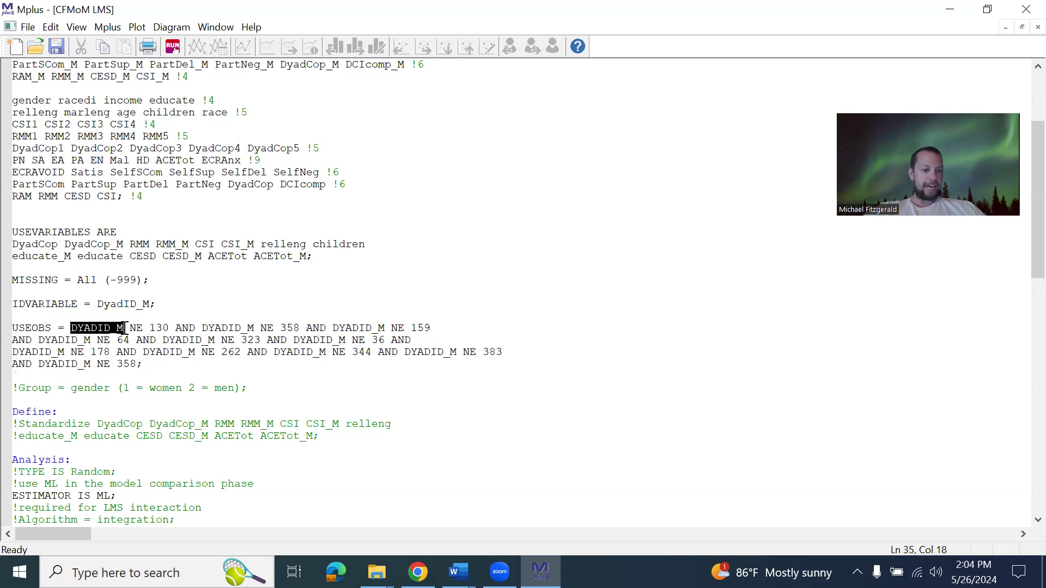
drag(15, 305, 141, 331)
click(110, 325)
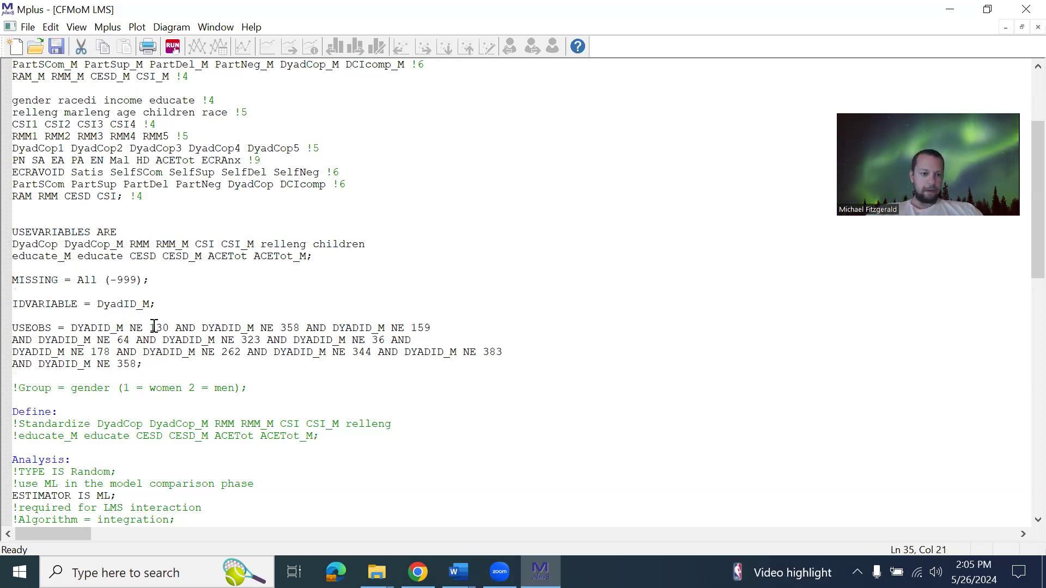
double_click(155, 328)
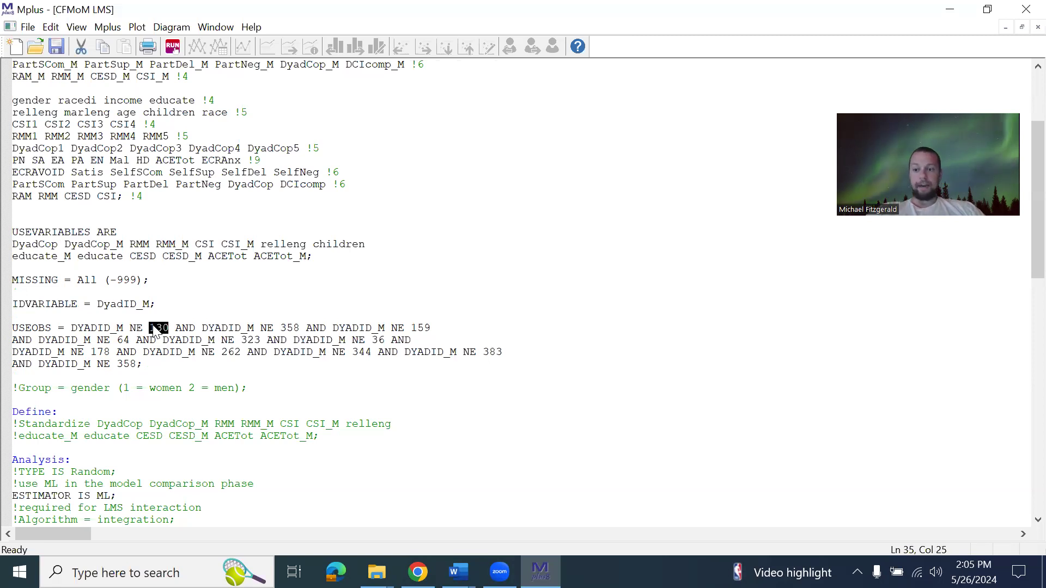
double_click(185, 328)
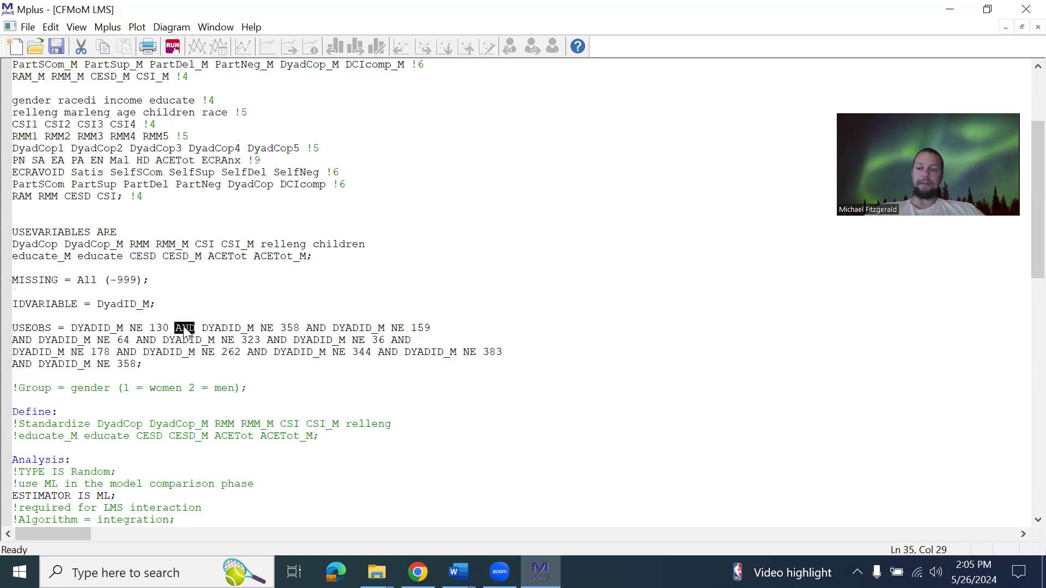
click(211, 331)
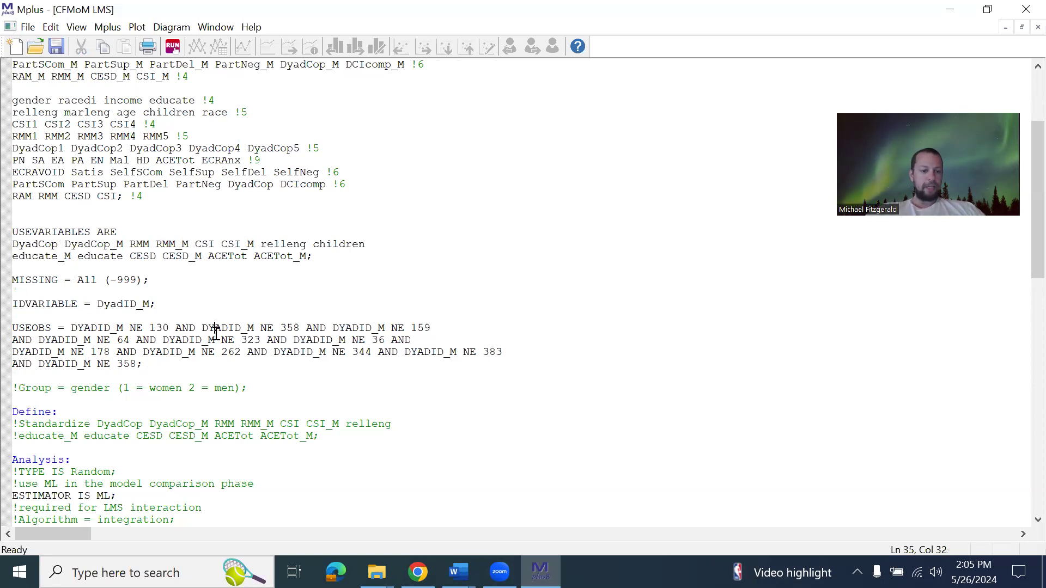
double_click(190, 330)
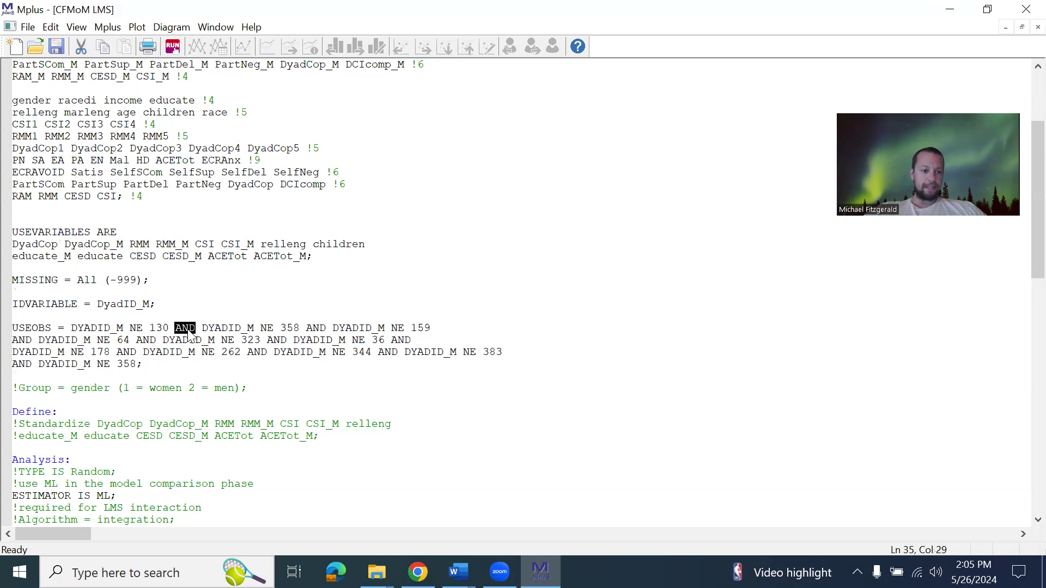
click(72, 327)
drag(71, 328, 11, 330)
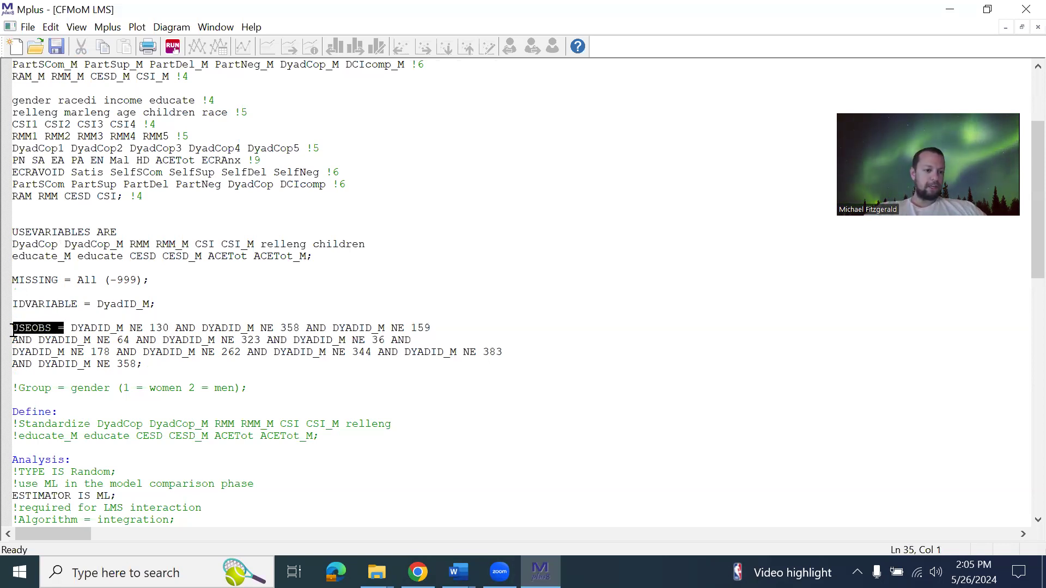
Examine the chained USEOBS conditions: the DYADID_M NE 130 expression, the excluded IDs 358 and 159, and the AND connector
click(177, 331)
drag(76, 327, 170, 333)
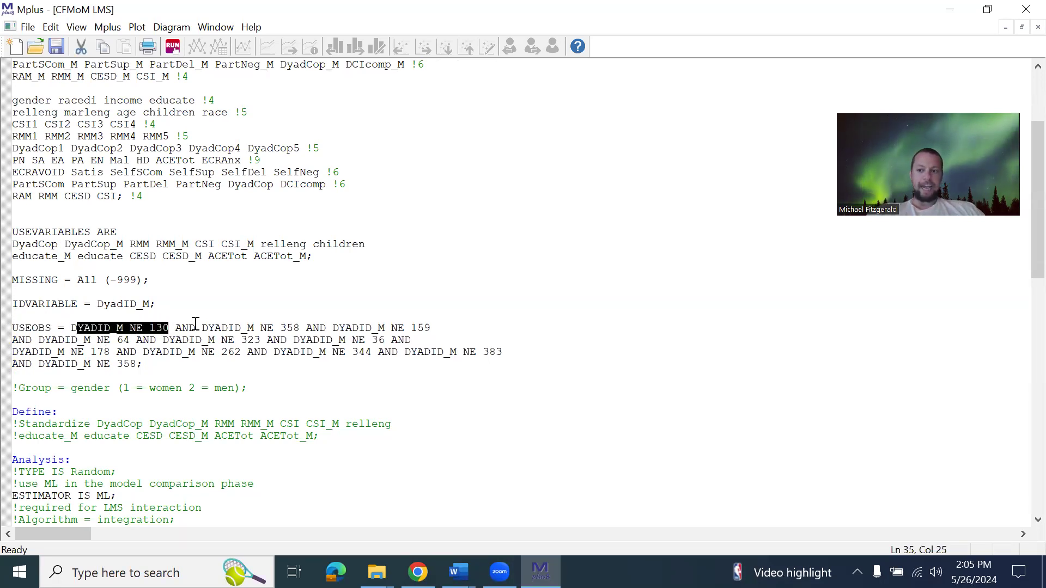
double_click(291, 329)
click(427, 330)
double_click(427, 330)
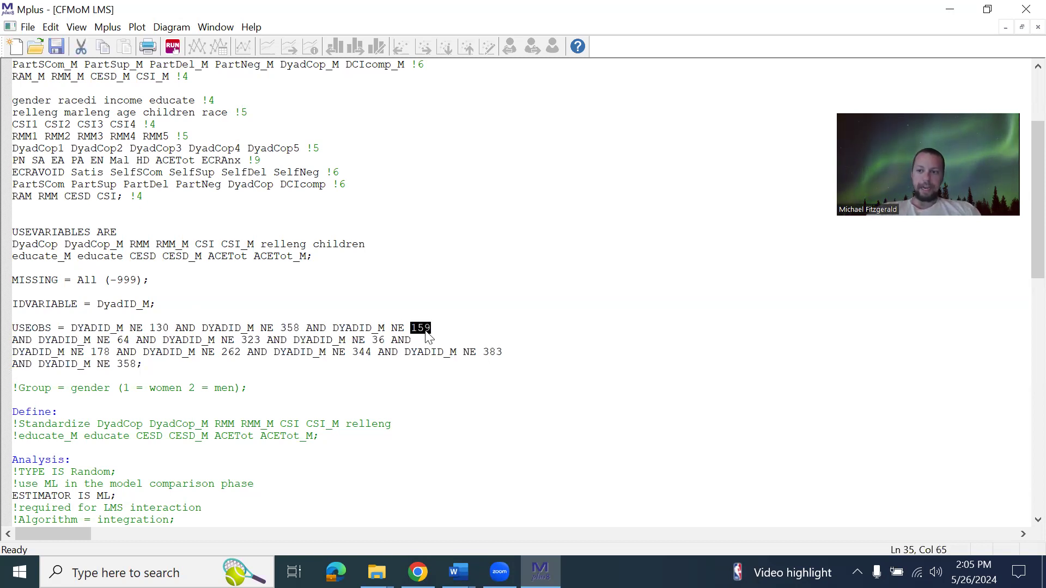
double_click(316, 329)
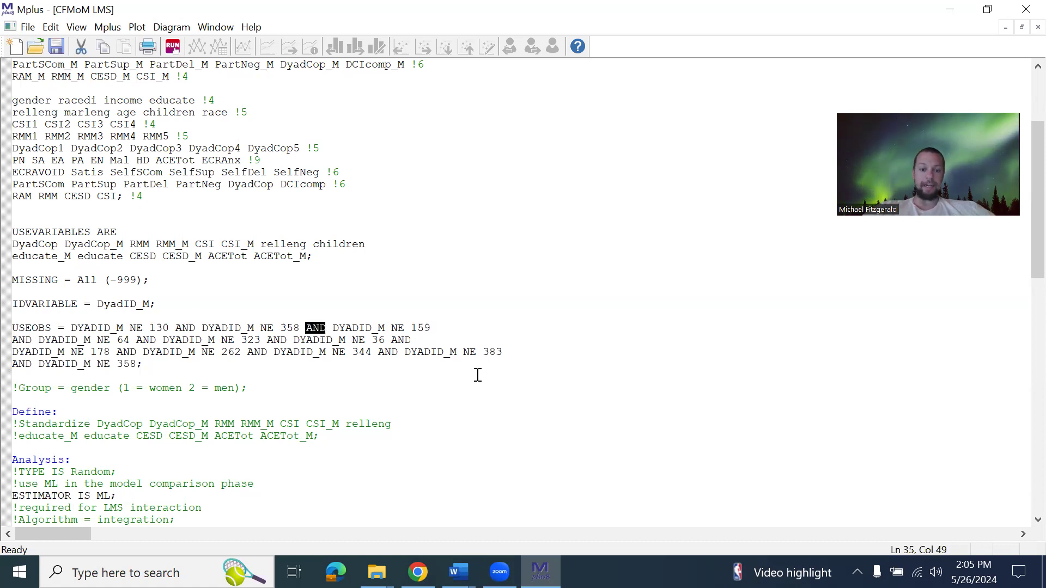
click(415, 374)
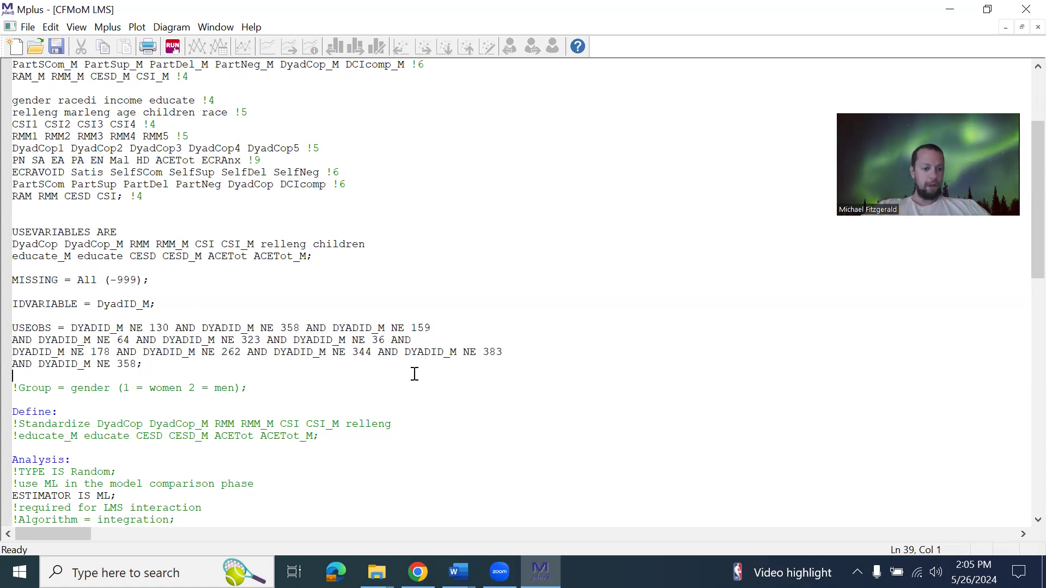
Review the Analysis section, focusing on the commented-out Algorithm = integration line
scroll(414, 374, down, 4)
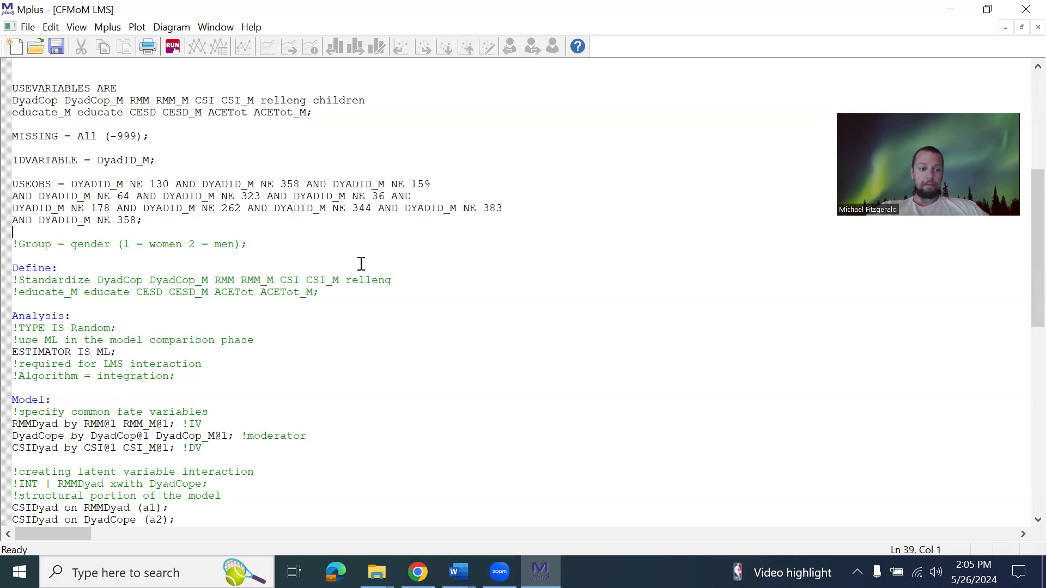
drag(182, 377, 6, 384)
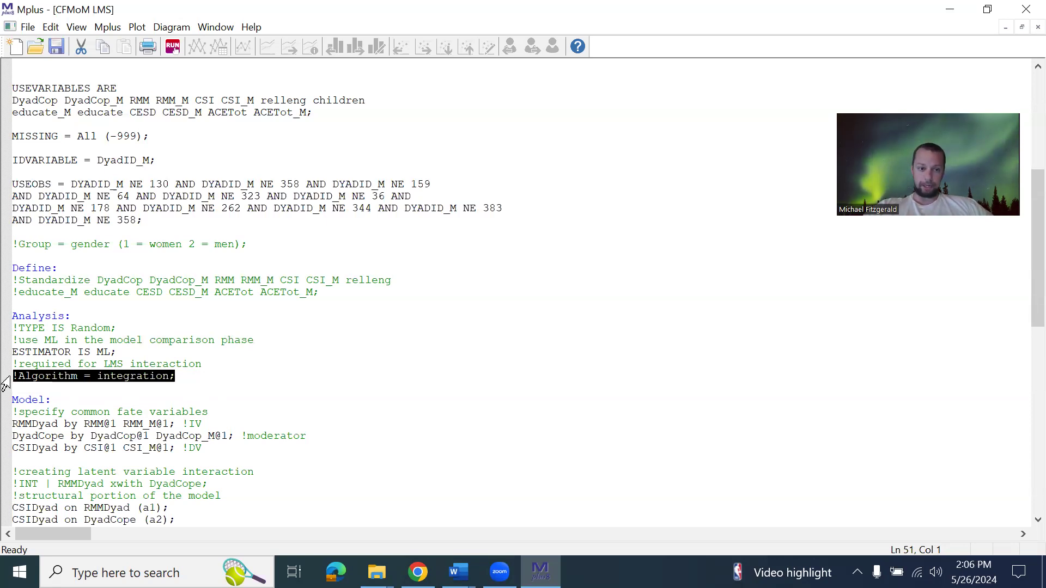
click(83, 423)
Examine the common fate variable definitions in the Model section, focusing on RMMDyad and its indicators RMM@1 and RMM_M@1
scroll(83, 423, down, 4)
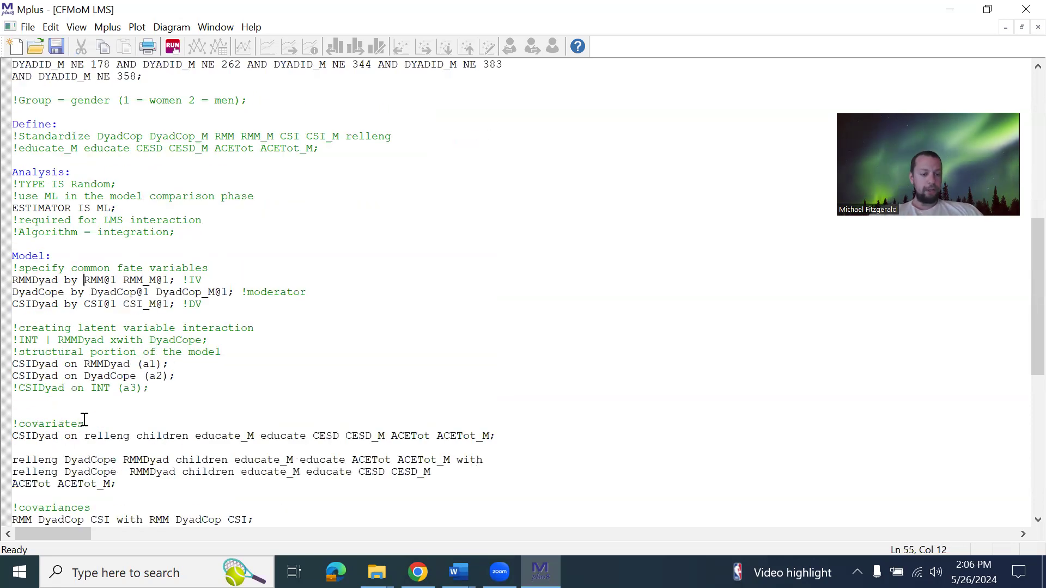
drag(201, 304, 6, 282)
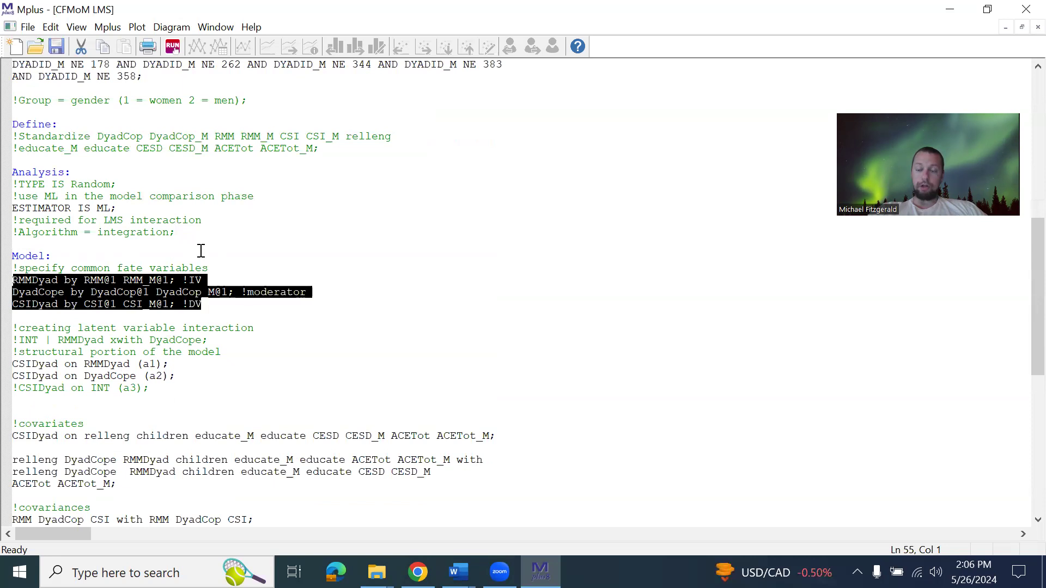
click(201, 250)
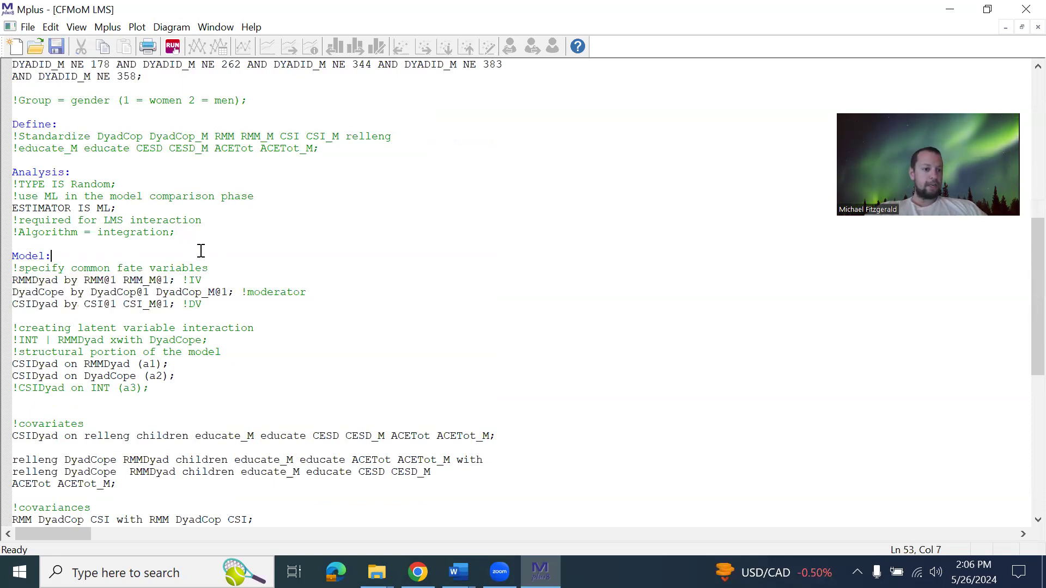
double_click(28, 289)
double_click(28, 282)
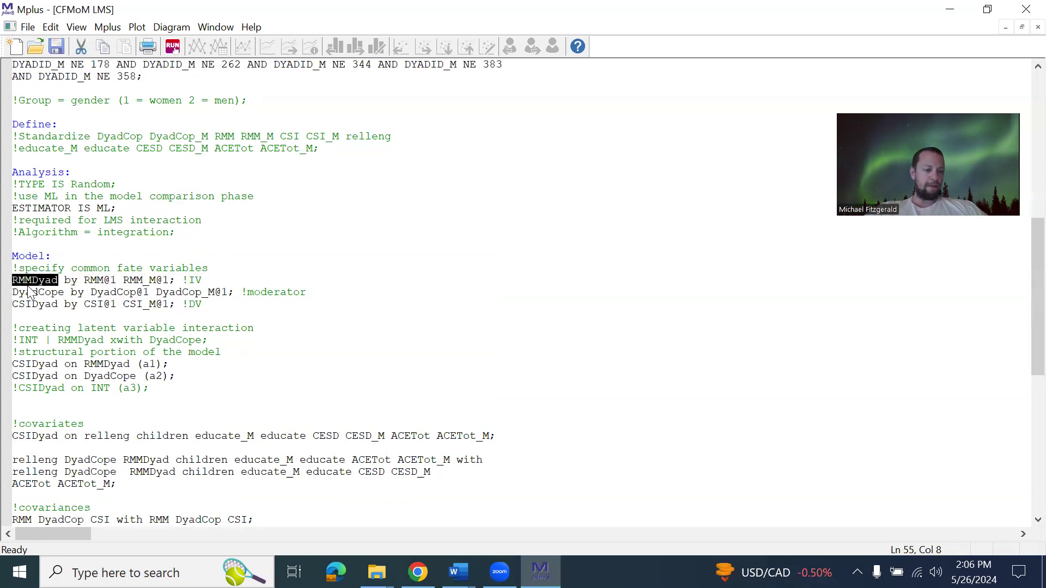
drag(84, 281, 171, 281)
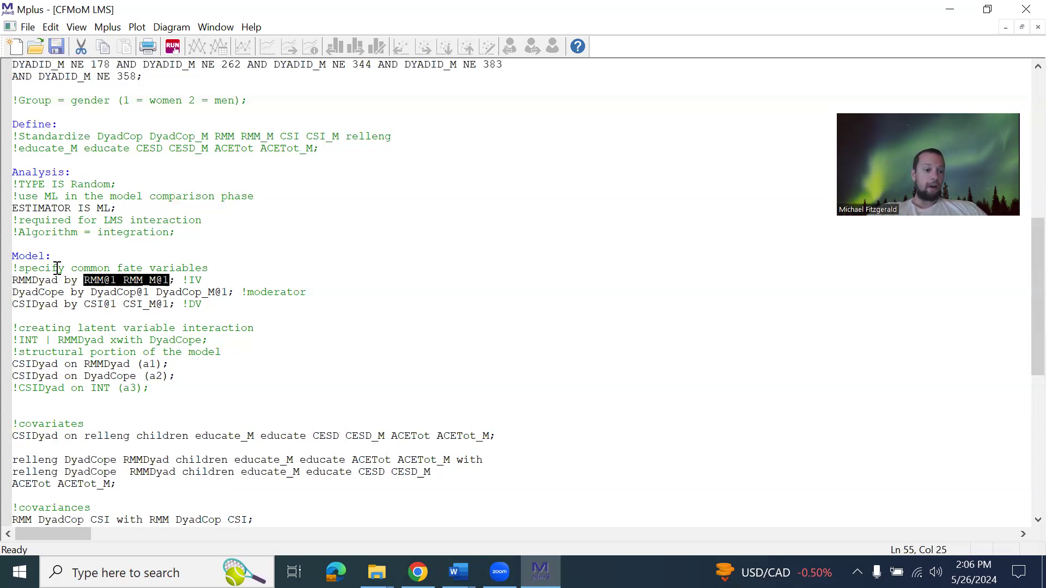
double_click(46, 285)
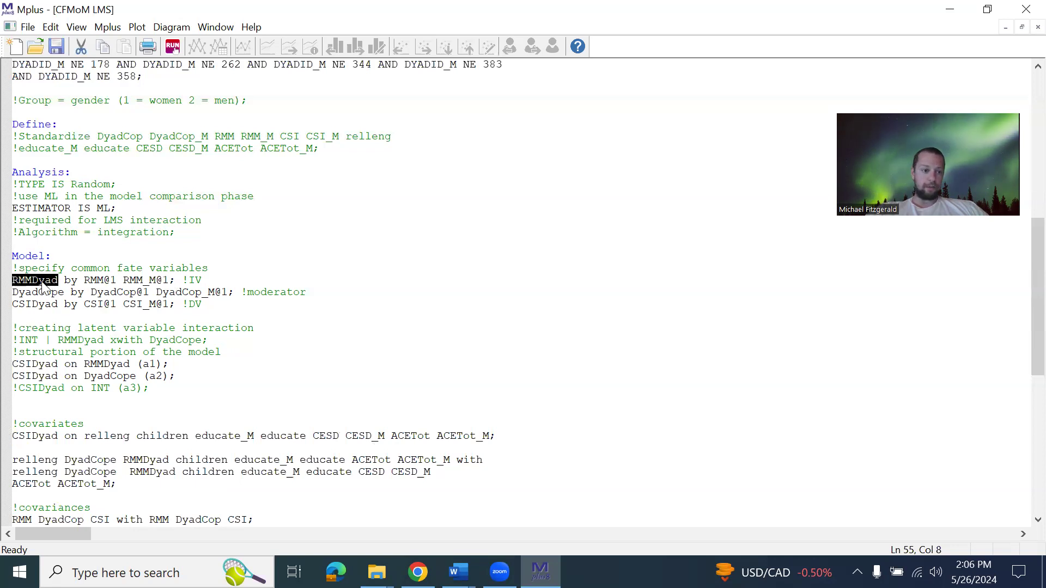
Inspect the definitions of the DyadCope moderator and the CSIDyad dependent variable
drag(210, 304, 6, 293)
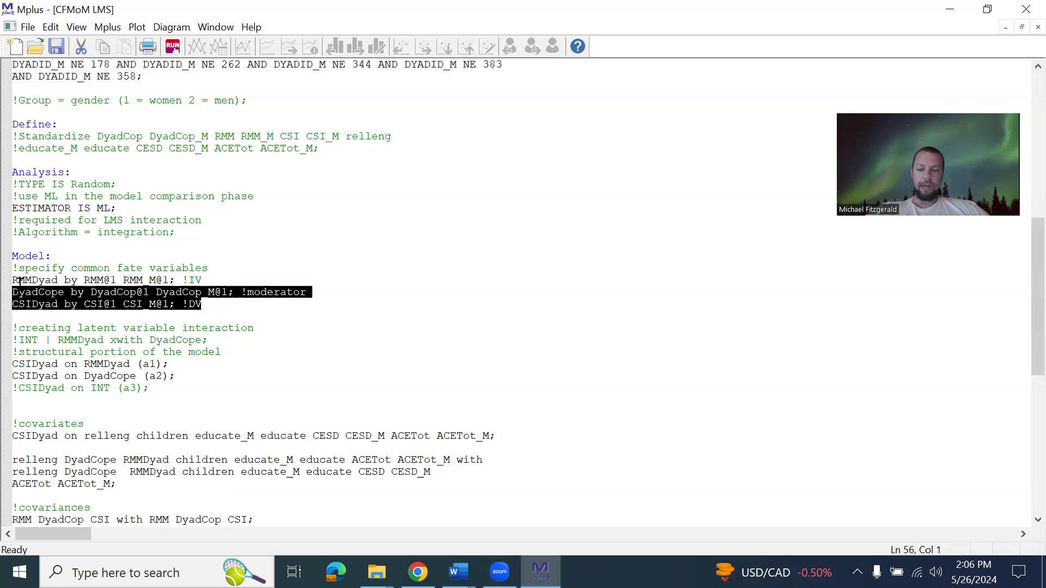
double_click(30, 293)
double_click(34, 307)
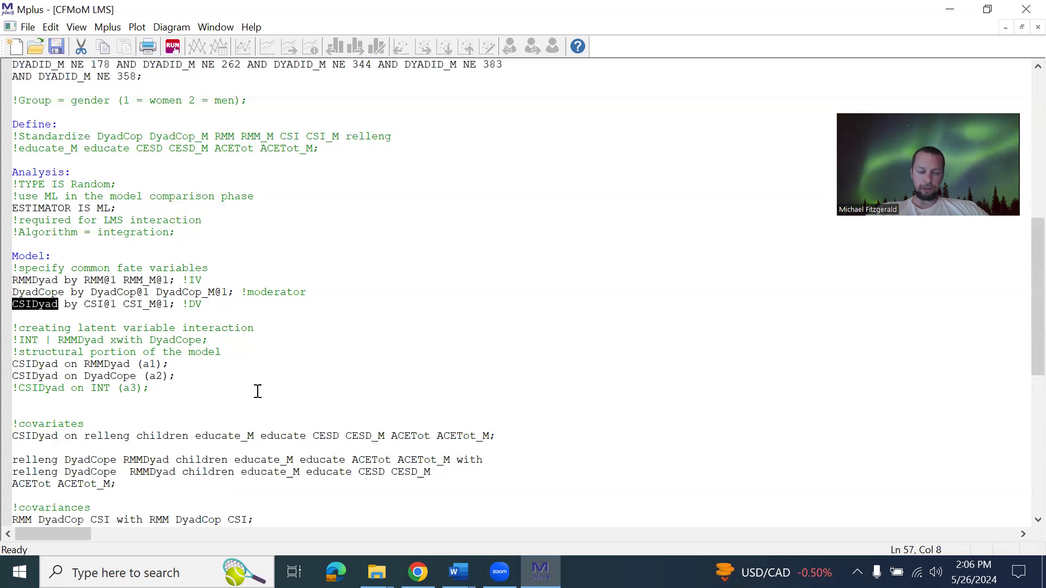
click(229, 362)
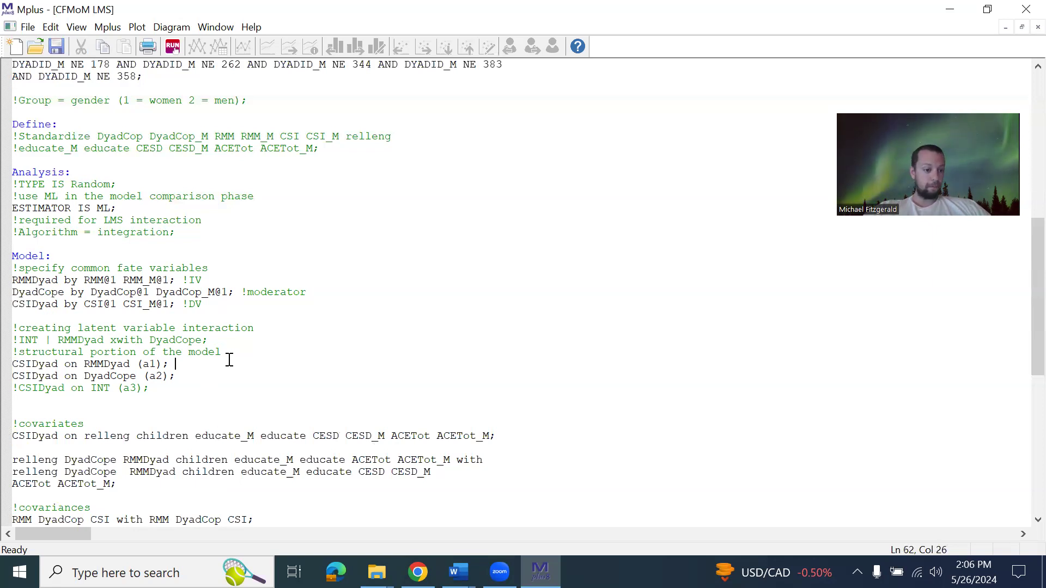
Review the structural paths from RMMDyad (a1) and DyadCope (a2) to CSIDyad, plus the commented-out INT path (a3)
scroll(237, 351, down, 4)
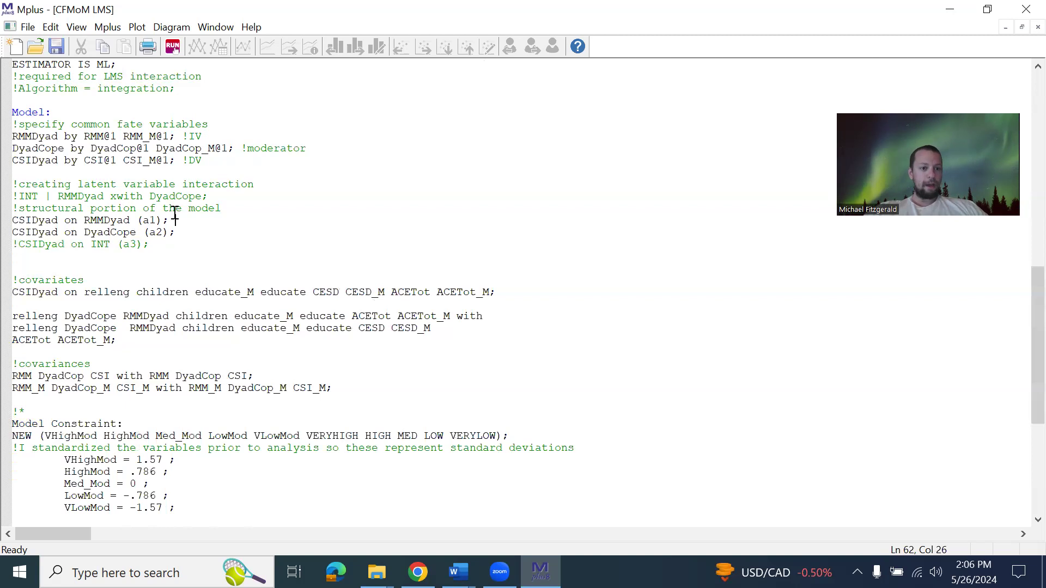
click(201, 232)
key(shift+Home)
key(shift+Up)
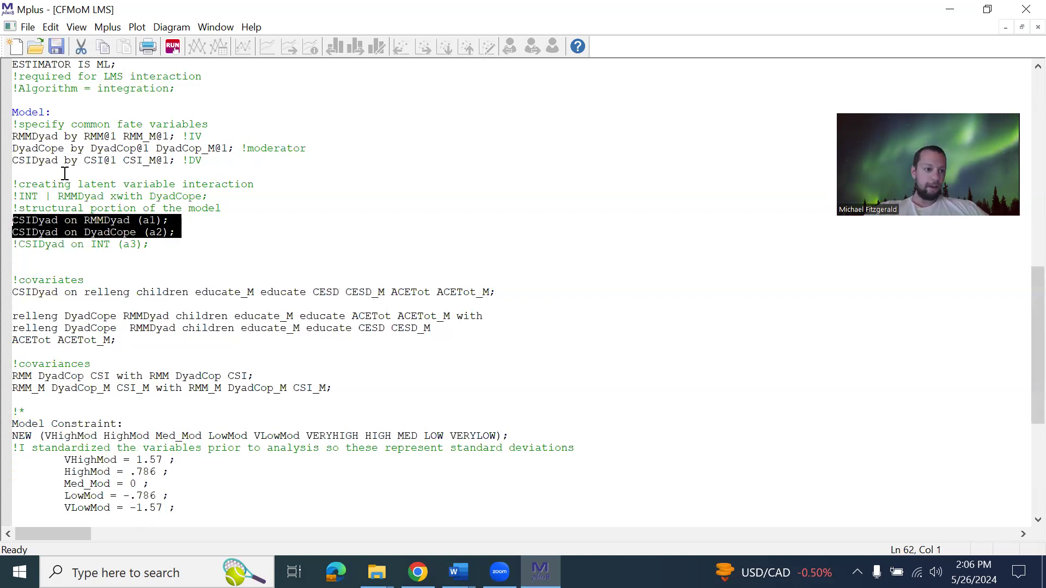
drag(117, 245, 123, 244)
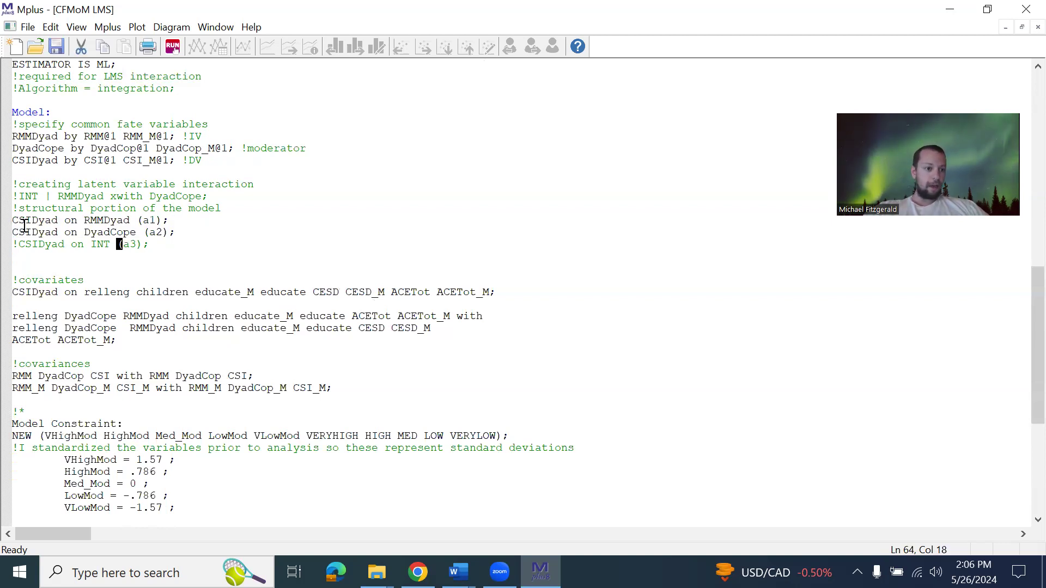
click(148, 281)
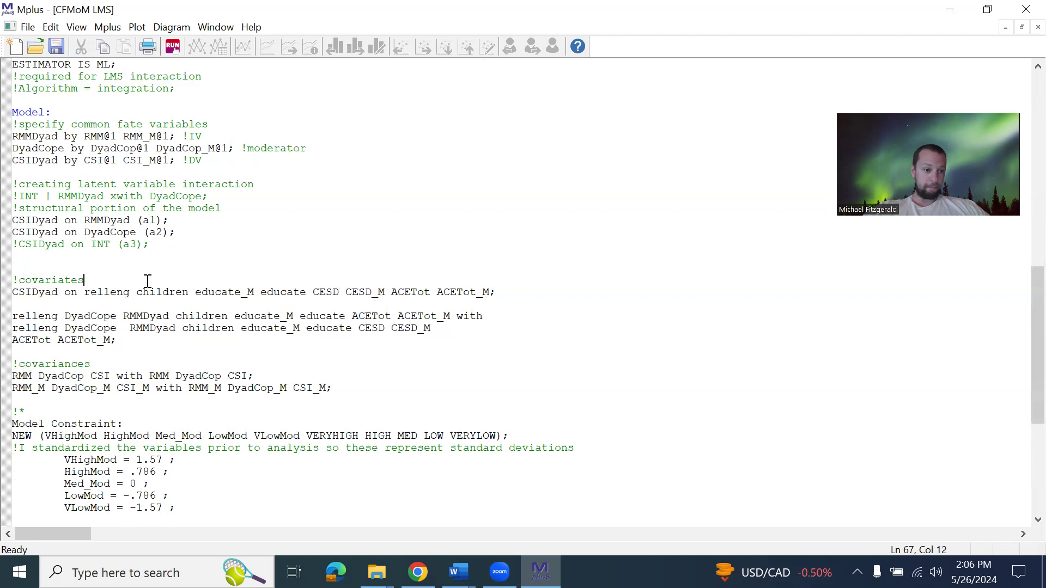
Examine the covariates block, including the CSIDyad regression and the WITH statement among the predictors and covariates
scroll(147, 281, down, 2)
drag(15, 220, 220, 282)
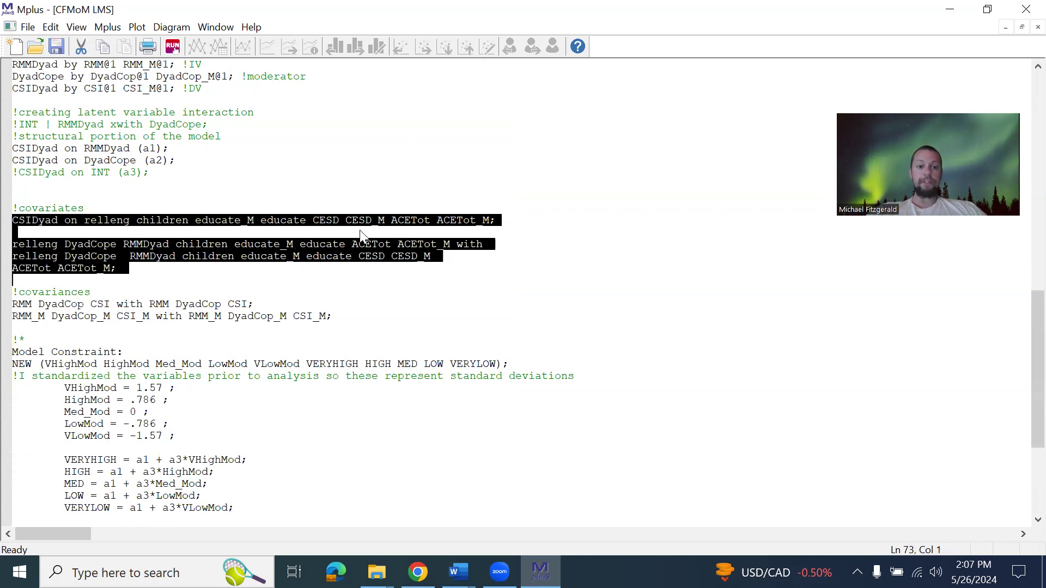
click(207, 285)
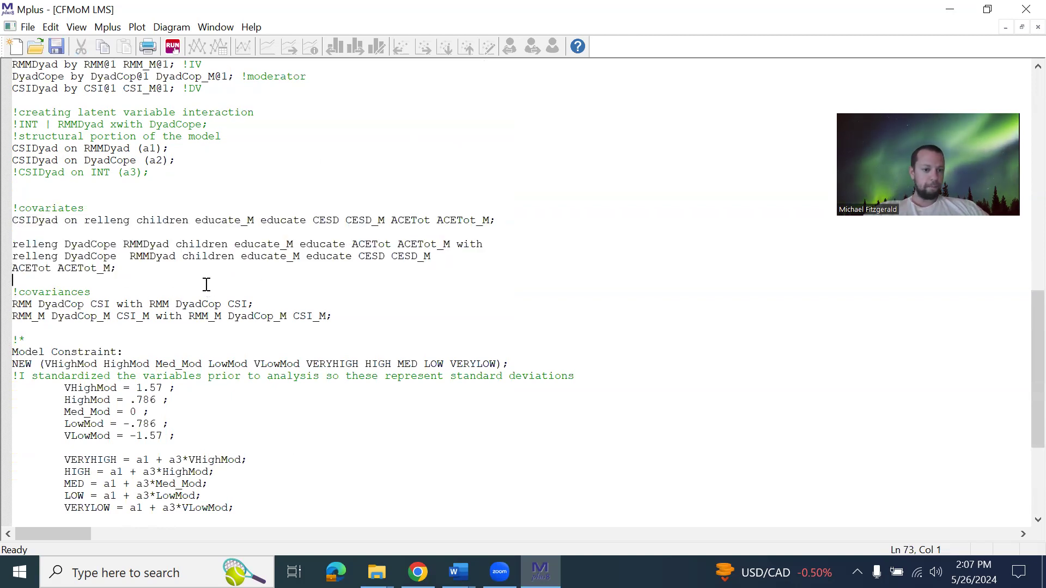
Examine the two covariance statements linking RMM, DyadCop and CSI, and their _M counterparts
text(!covariances RMM DyadCop CSI with RMM DyadCop CSI; RMM_M DyadCop_M CSI_M with RMM_M DyadCop_M CSI_M;  ACETot ACETot_M;)
key(ctrl+z)
drag(333, 244, 9, 231)
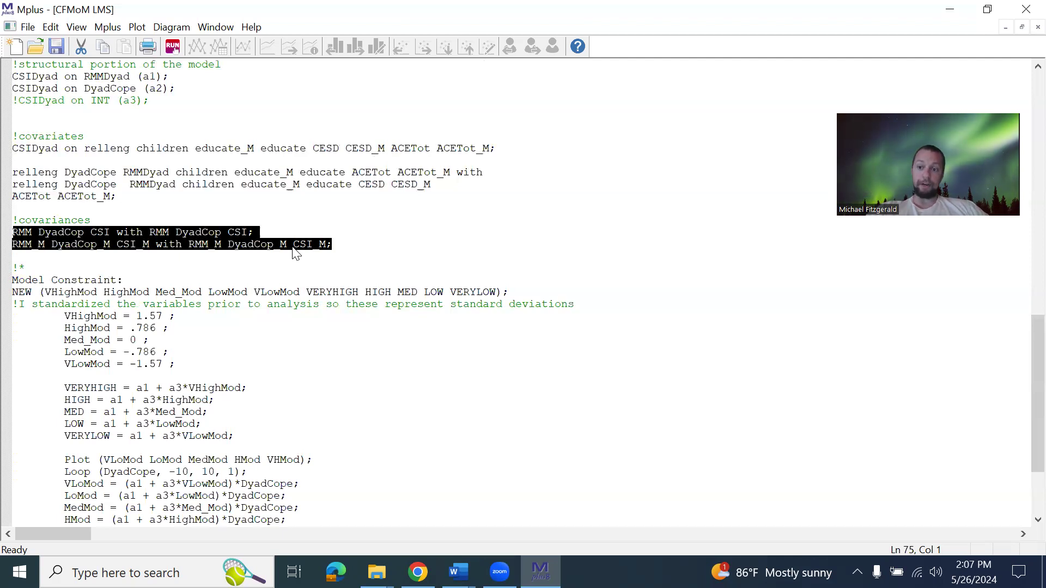
click(309, 254)
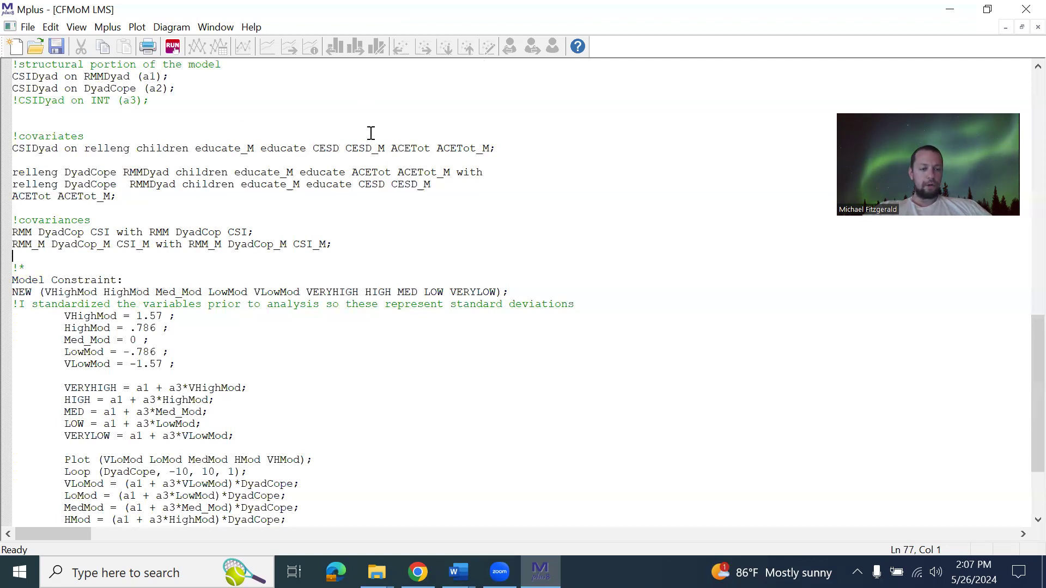
Run the common fate model and go to the Model Fit Information section of the output
click(171, 47)
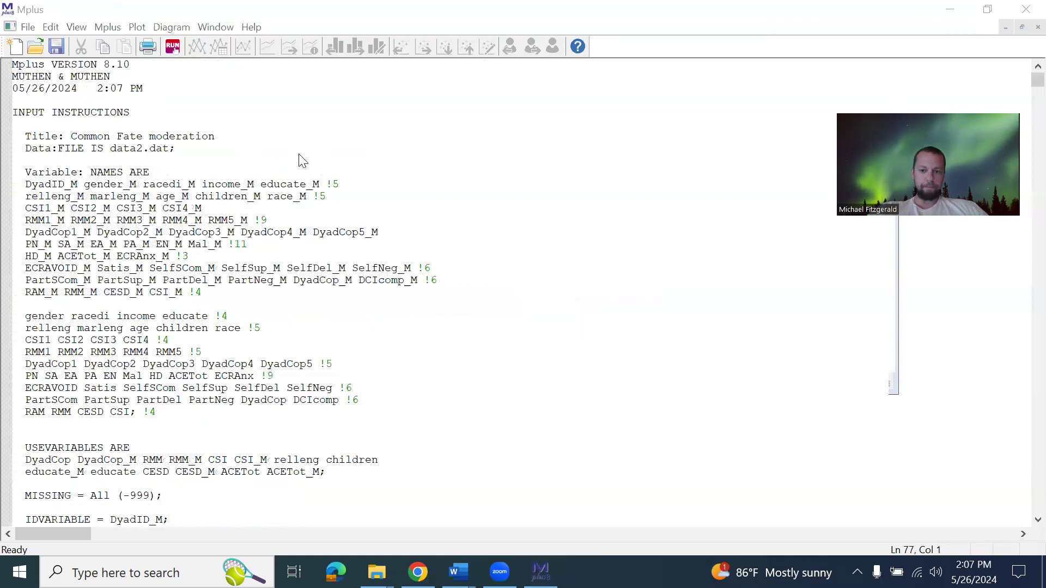
scroll(336, 284, down, 20)
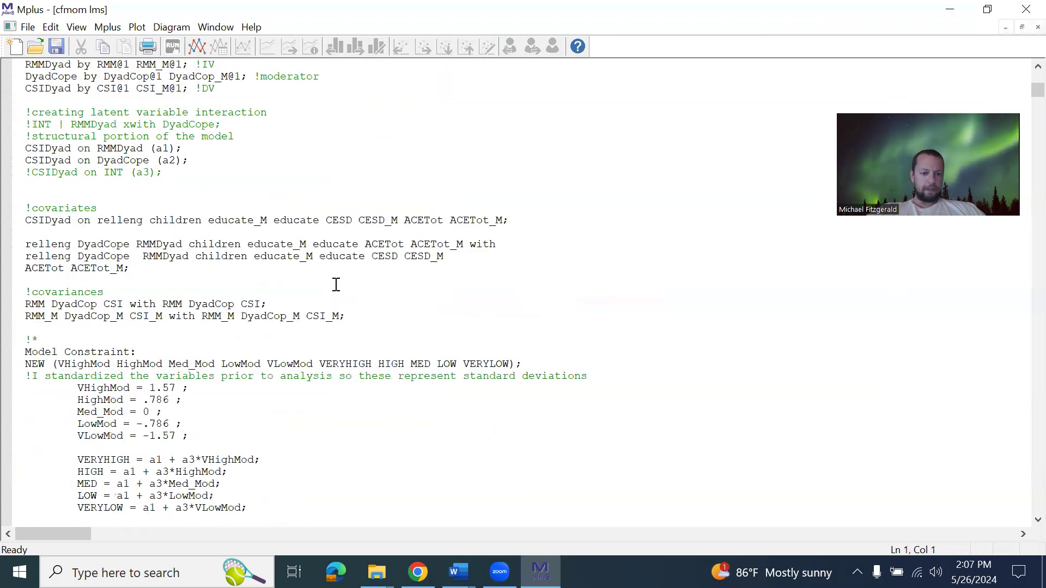
scroll(337, 284, down, 8)
scroll(337, 285, down, 17)
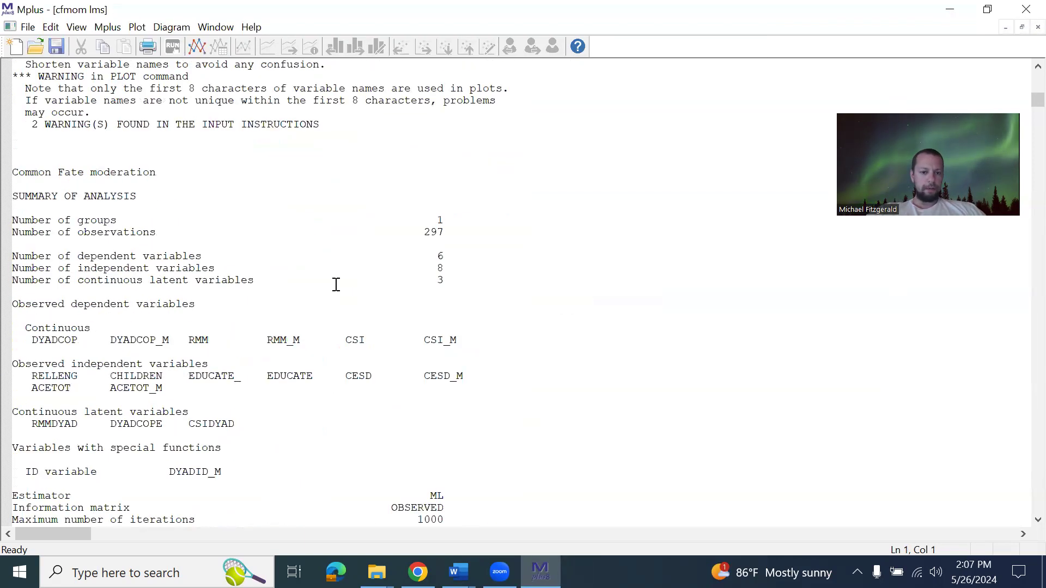
scroll(336, 284, down, 20)
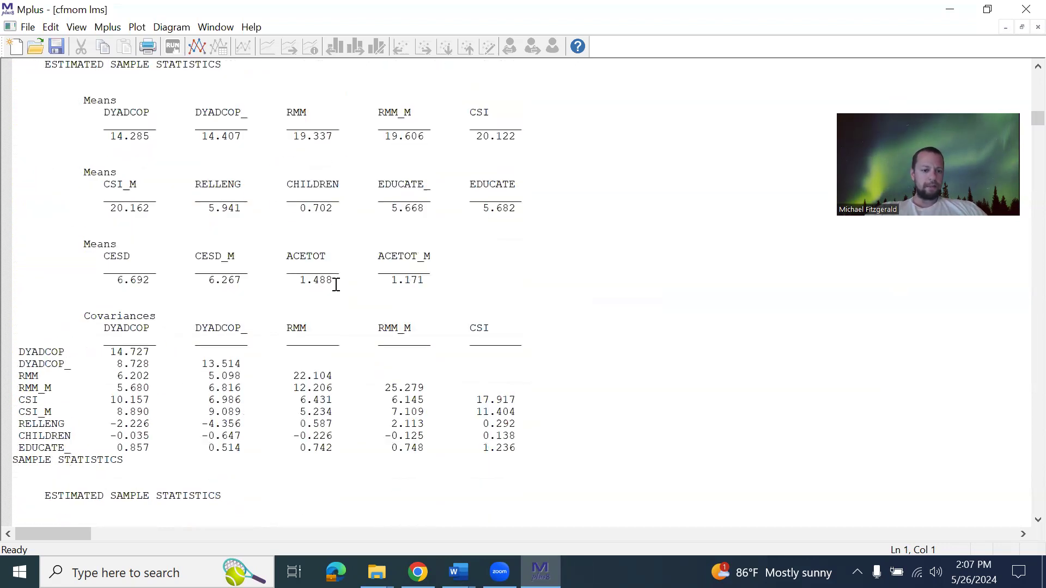
scroll(336, 284, down, 14)
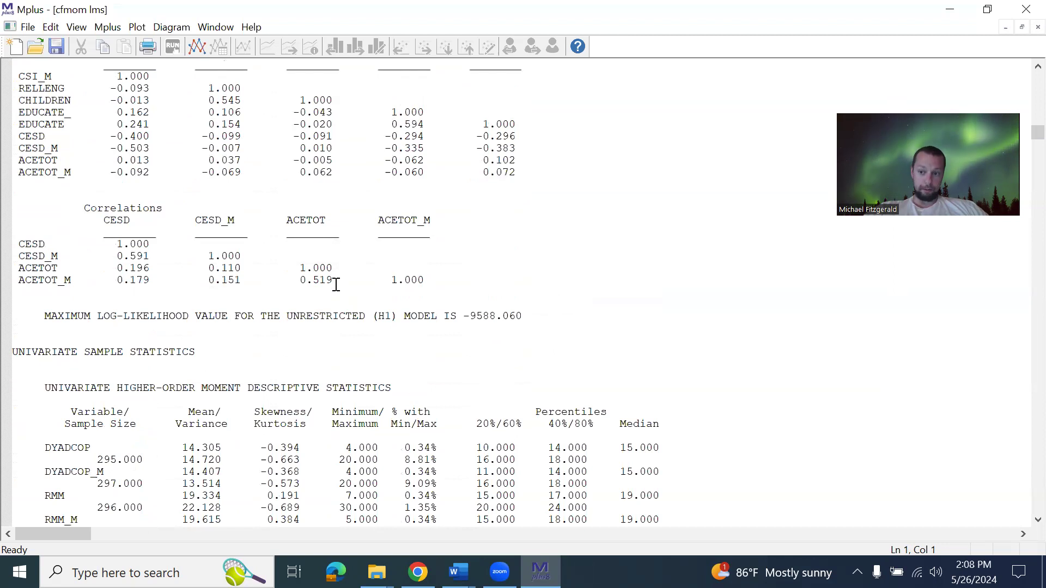
scroll(337, 284, down, 18)
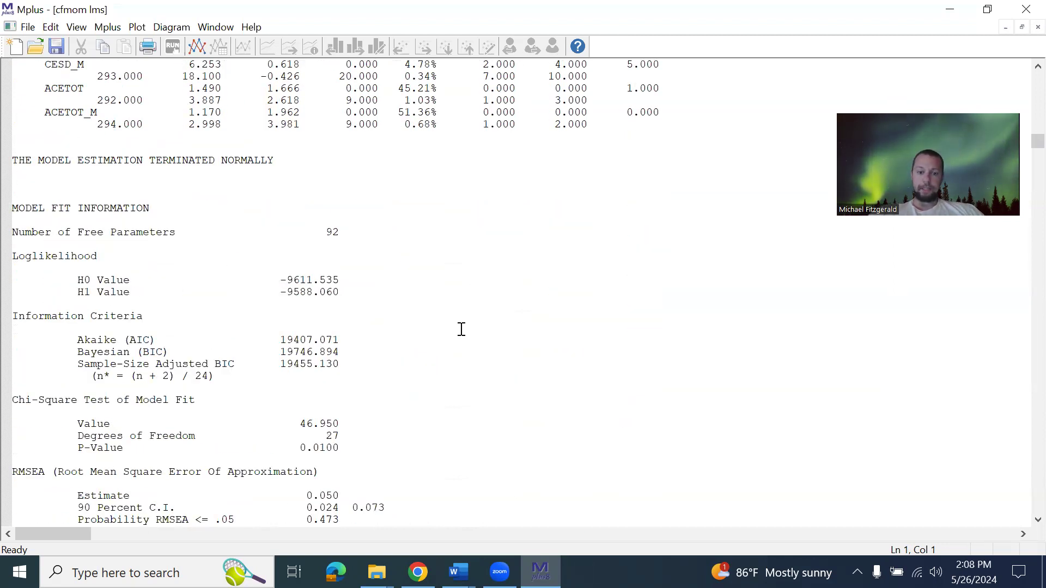
scroll(523, 331, down, 4)
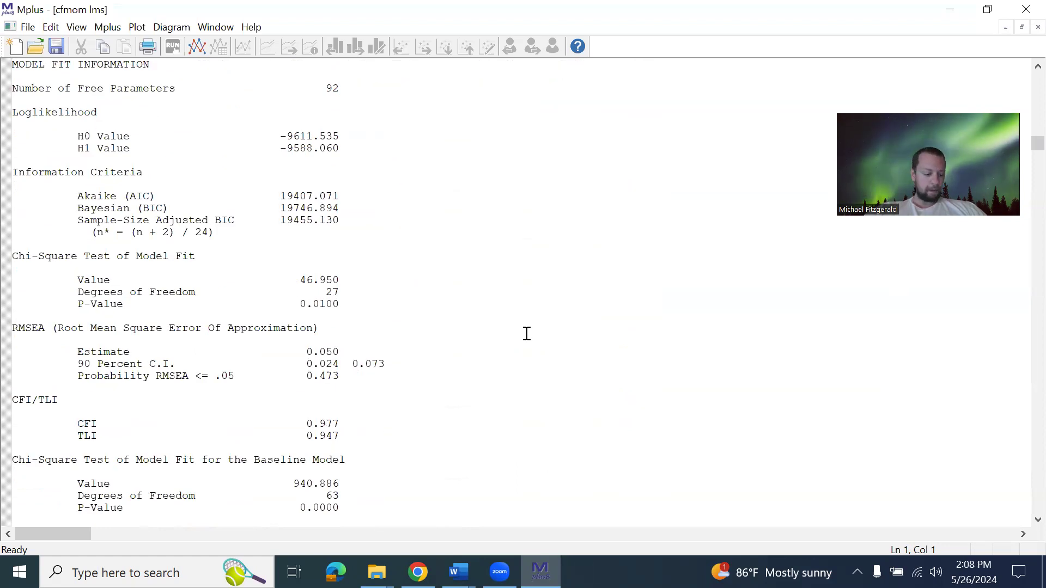
Examine the Chi-Square Test of Model Fit, focusing on its value and p-value
click(343, 304)
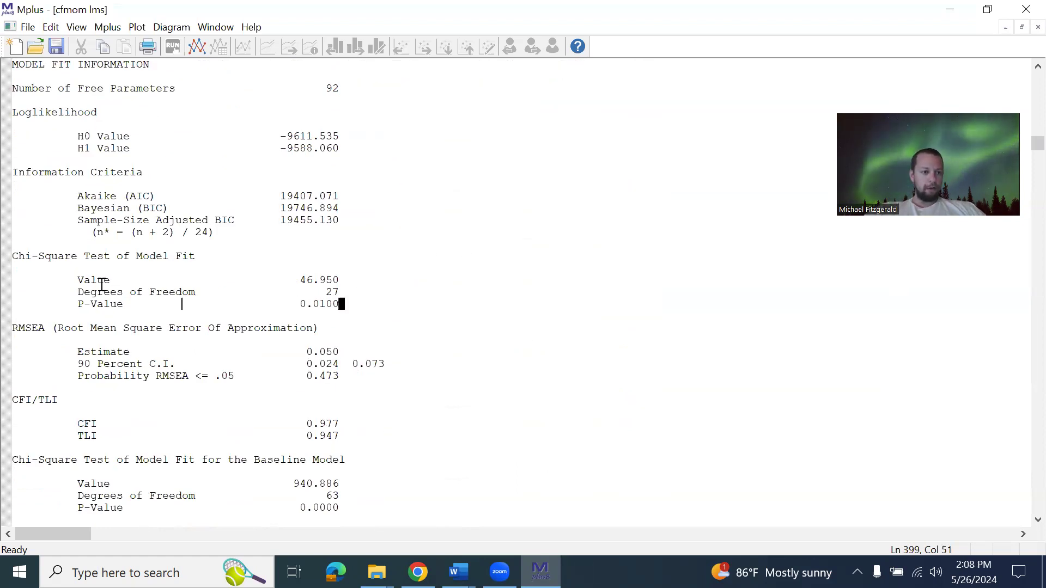
shift+click(9, 256)
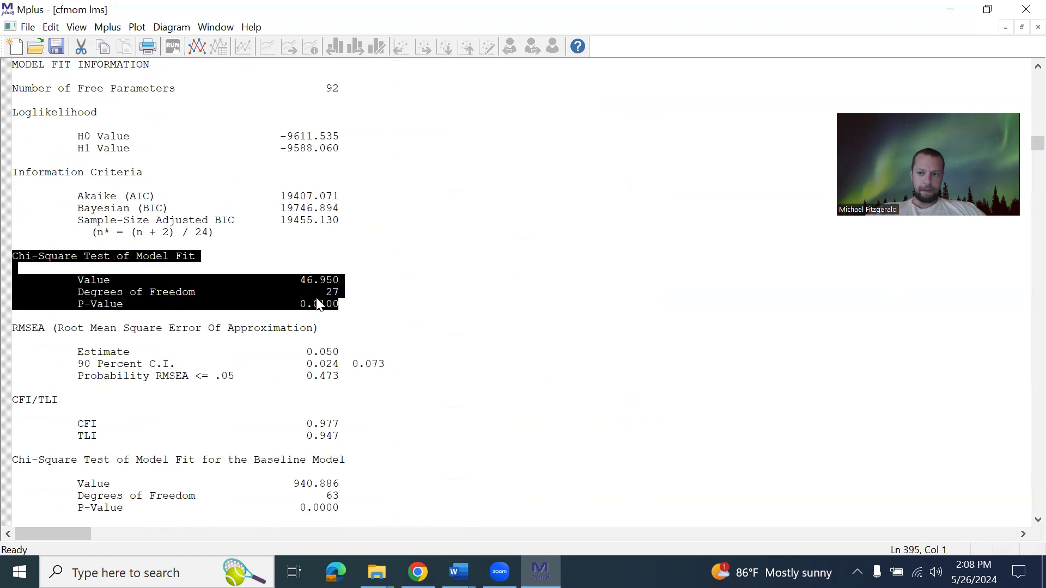
click(387, 320)
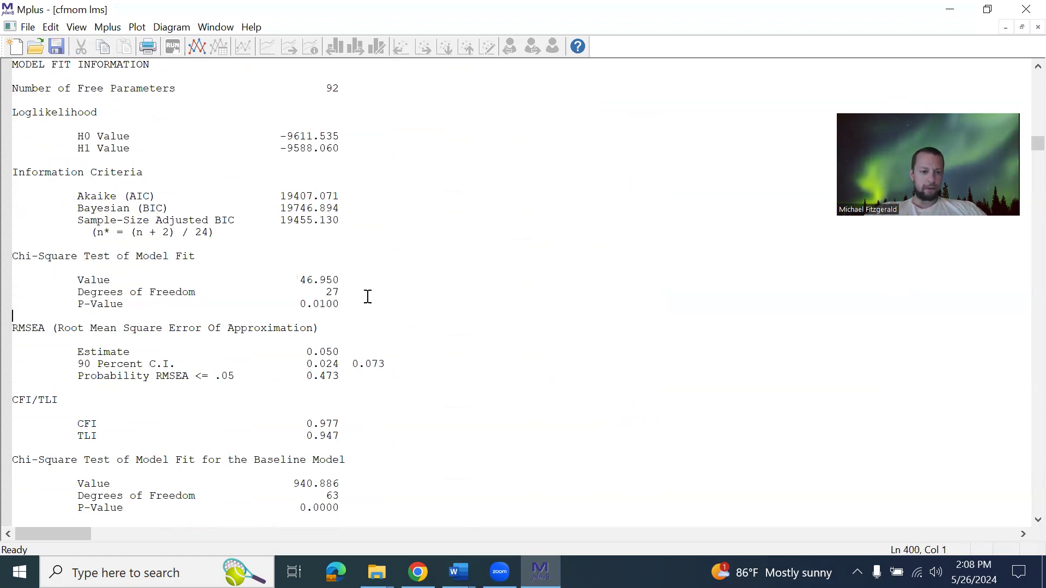
drag(295, 280, 360, 287)
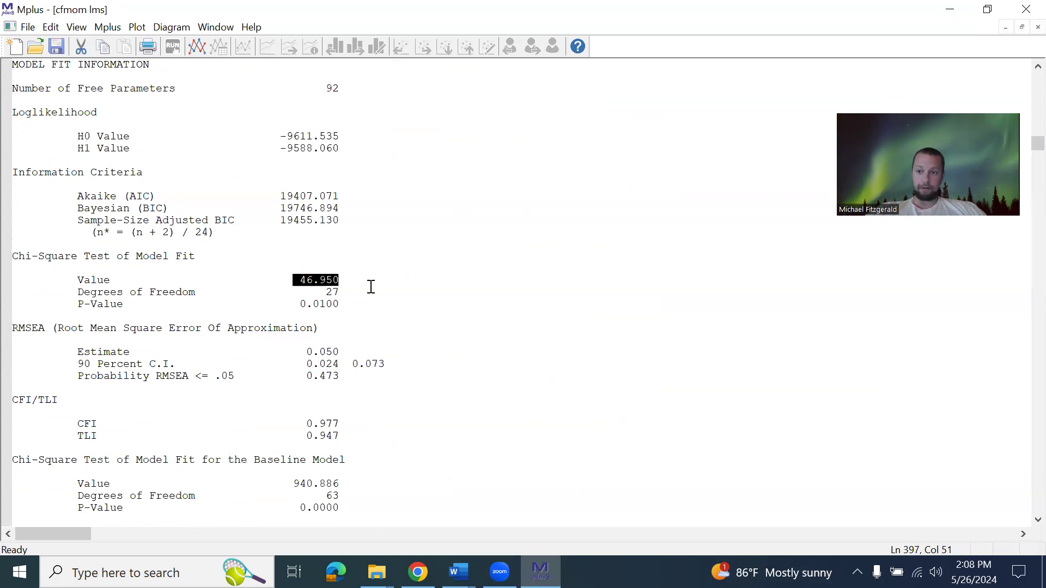
drag(344, 305, 75, 310)
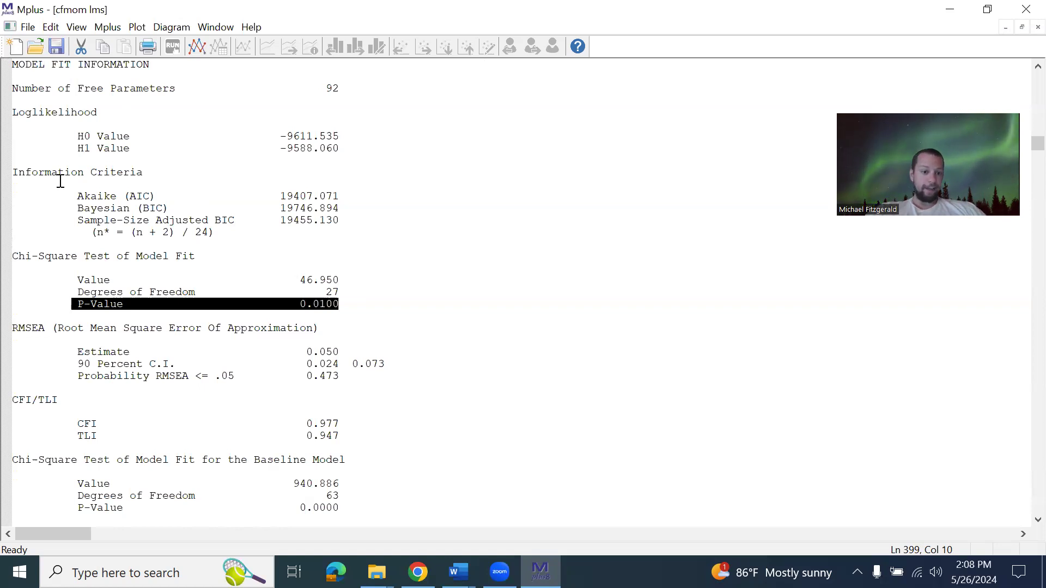
Examine the full Chi-Square Test of Model Fit block and the CFI/TLI block in the fit output
click(13, 256)
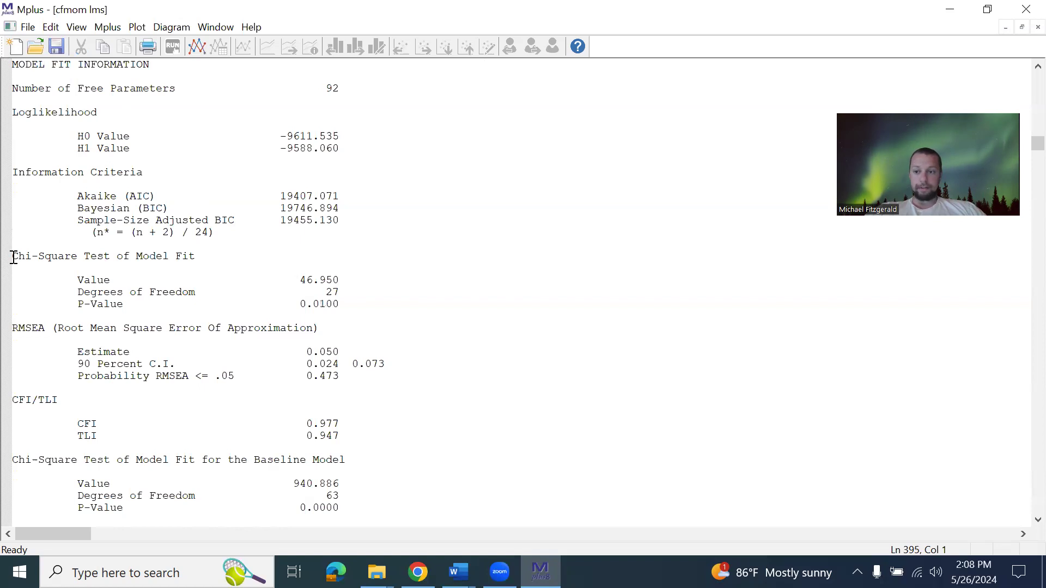
drag(13, 257, 349, 308)
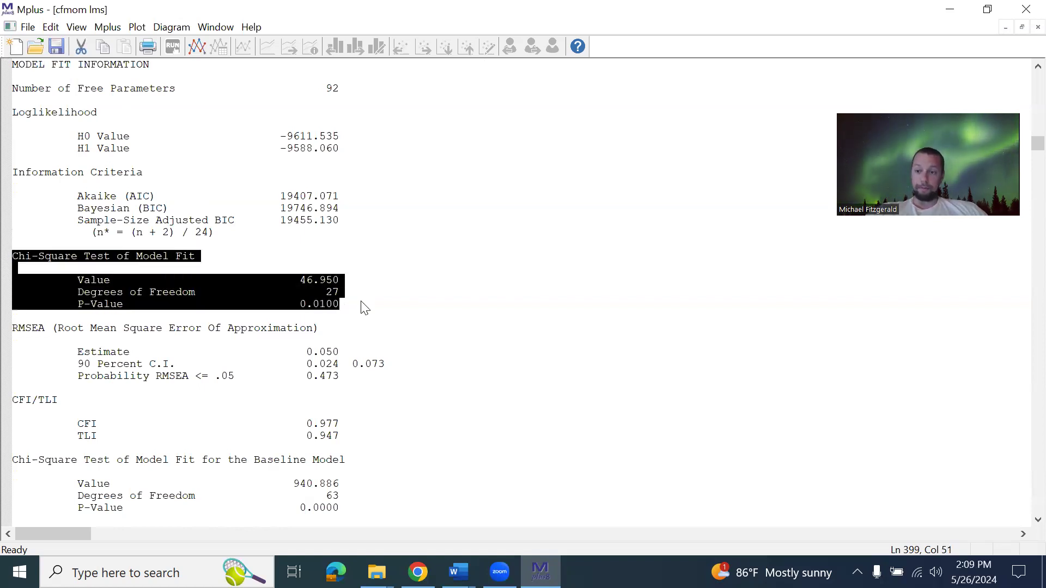
click(363, 303)
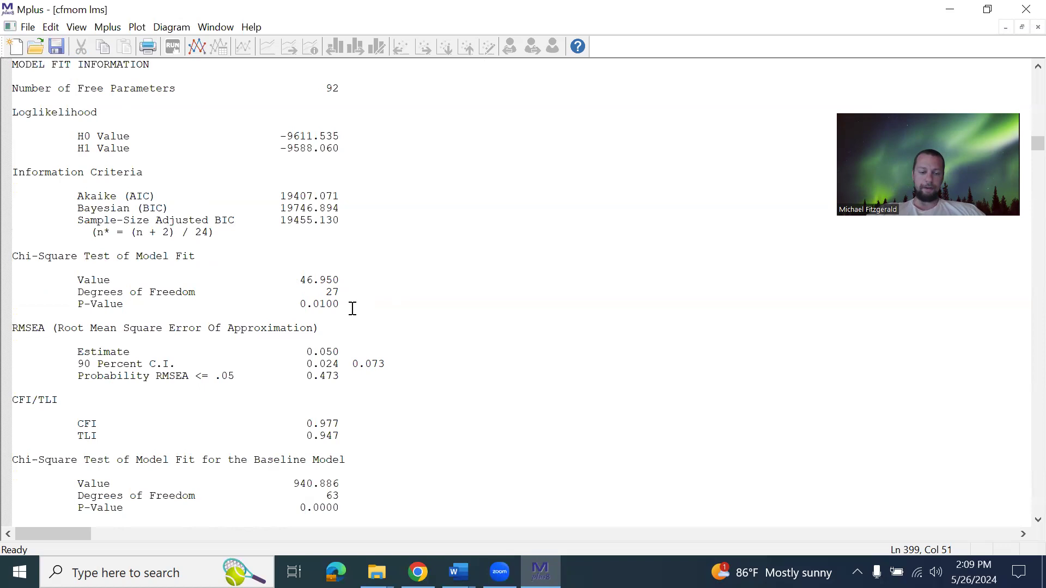
scroll(350, 305, down, 6)
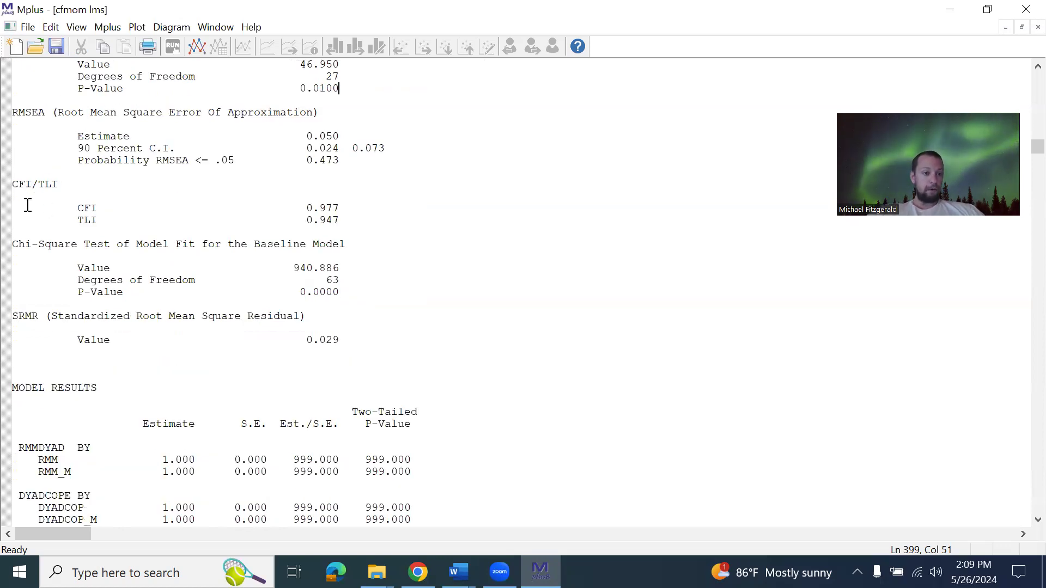
drag(13, 183, 346, 218)
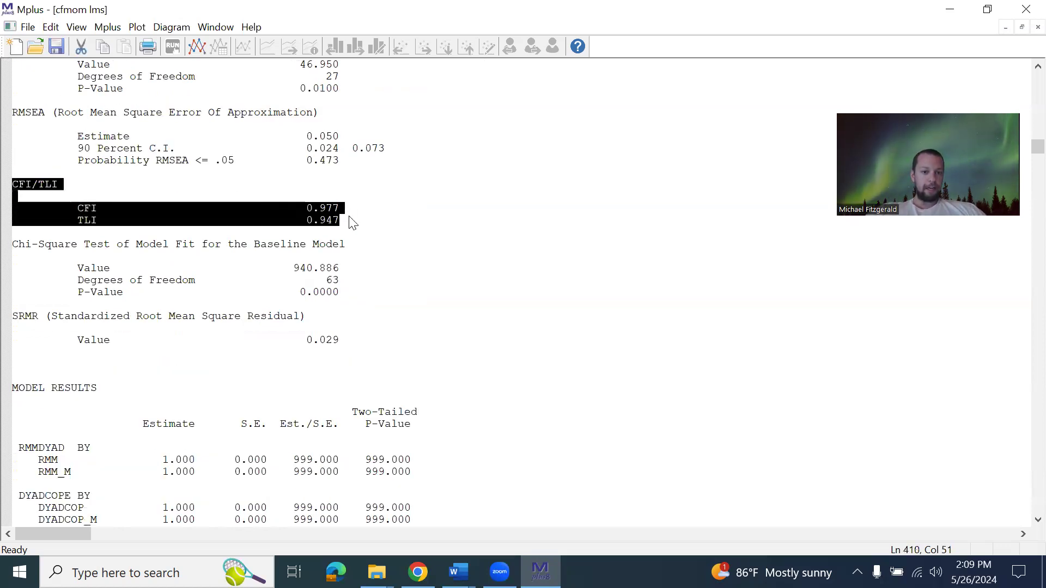
click(349, 216)
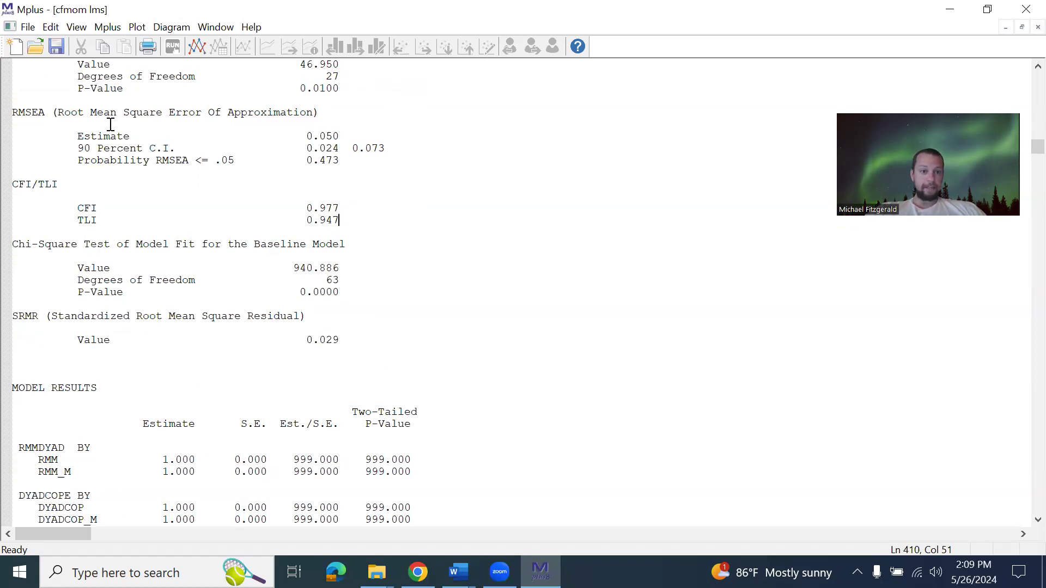
Examine the RMSEA estimate and its 90 Percent C.I. line
drag(345, 136, 313, 137)
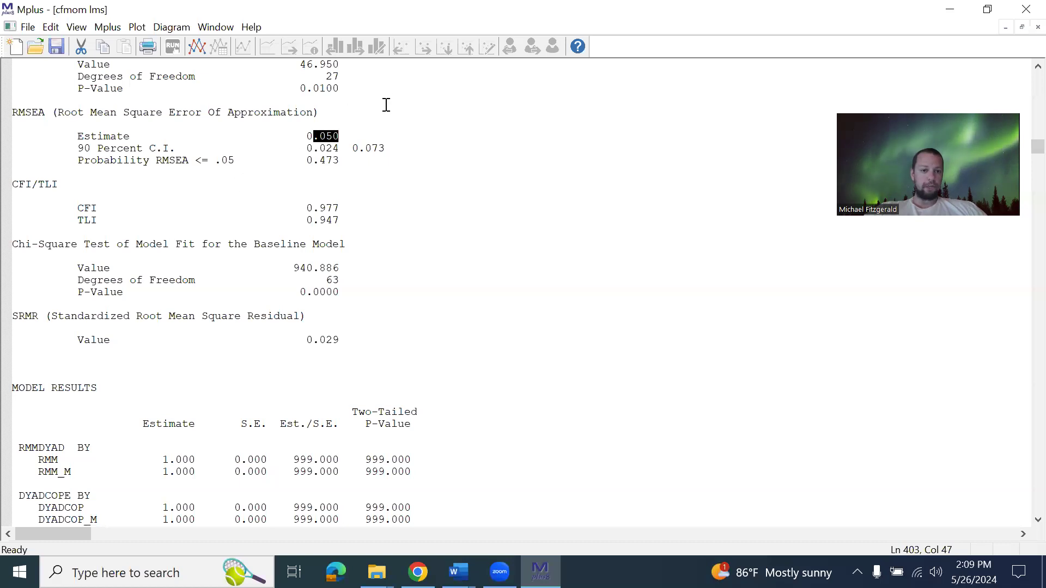
click(372, 148)
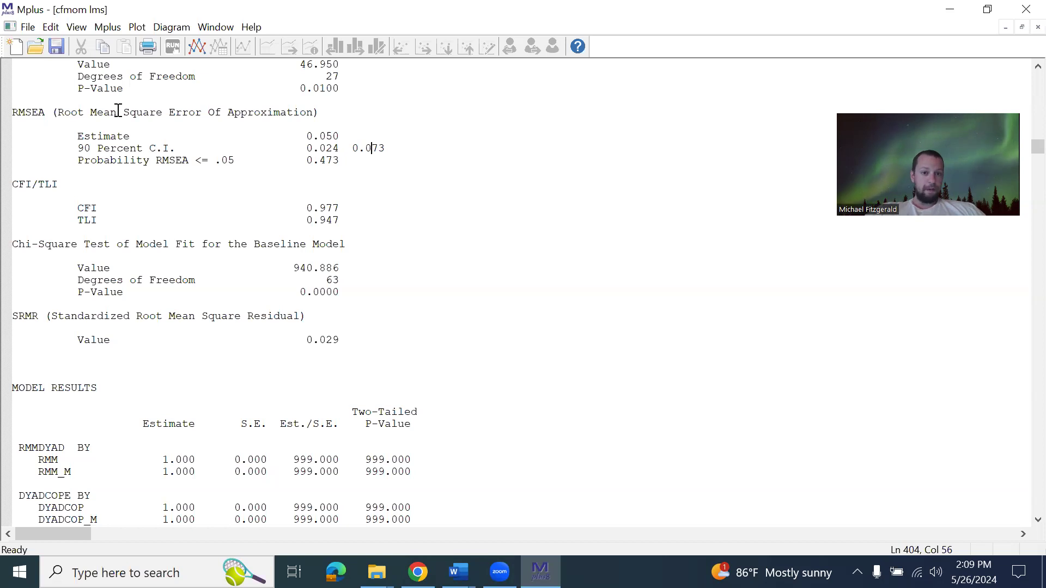
drag(77, 148, 393, 149)
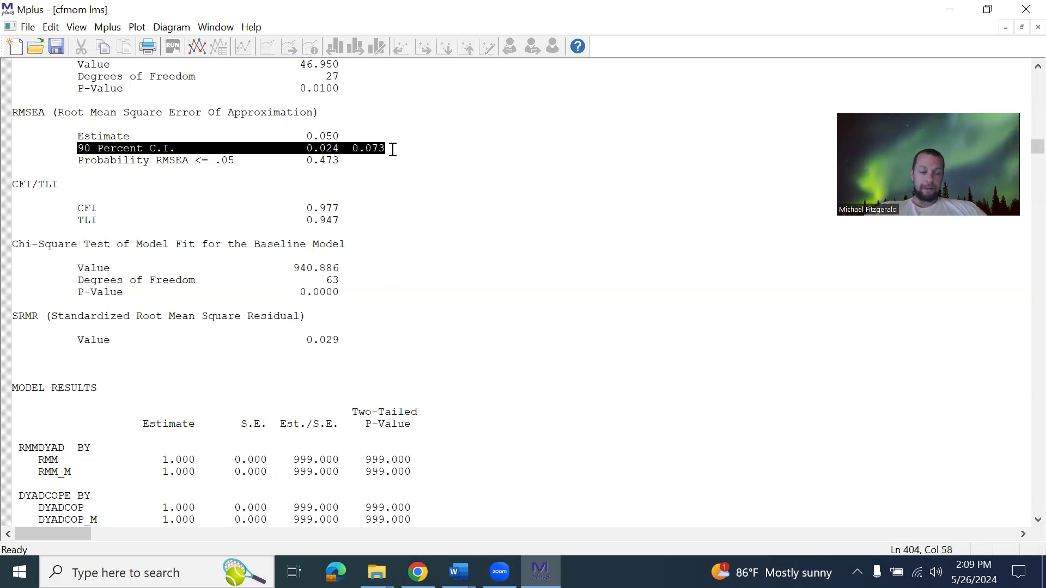
click(353, 162)
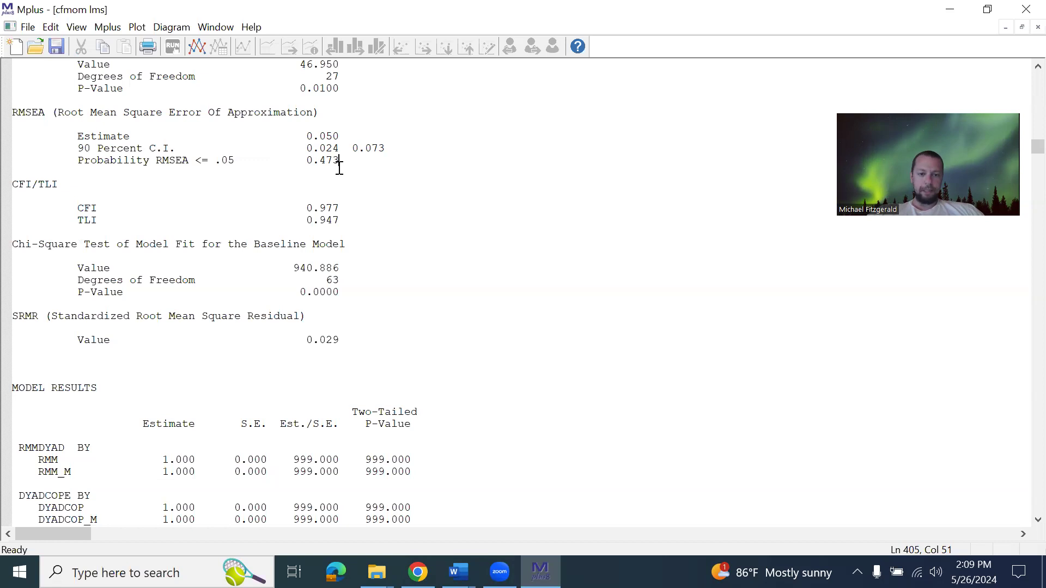
drag(299, 151, 385, 148)
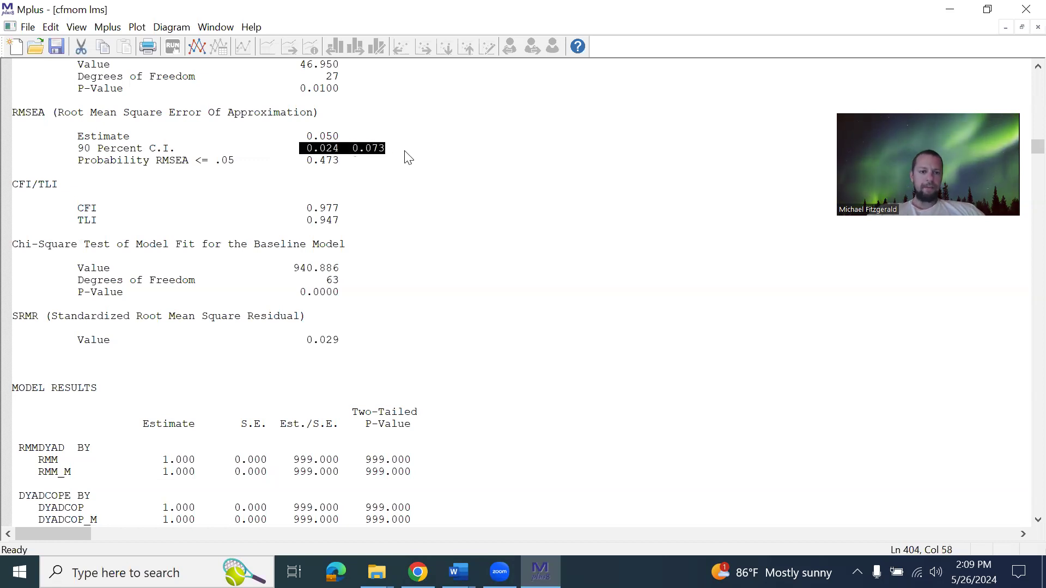
Widen the RMSEA 90 Percent C.I. in the output text by changing its bounds to 0.004 and 0.103
click(339, 148)
click(332, 148)
key(BackSpace)
text(0)
click(379, 148)
key(BackSpace)
key(BackSpace)
text(10)
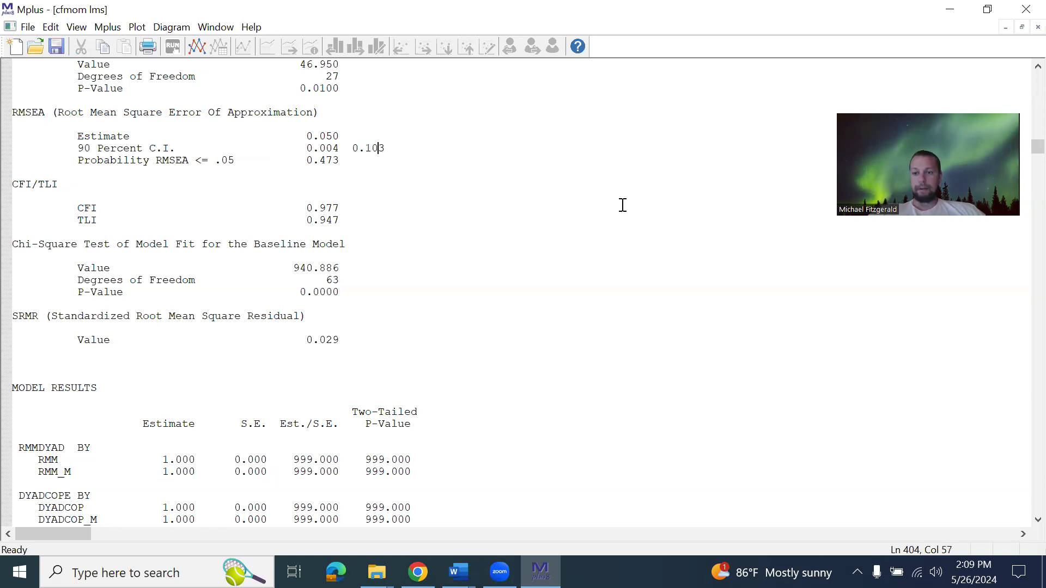
Undo the edits to both RMSEA confidence interval bounds
key(ctrl+z)
key(ctrl+z)
key(ctrl+z)
key(ctrl+z)
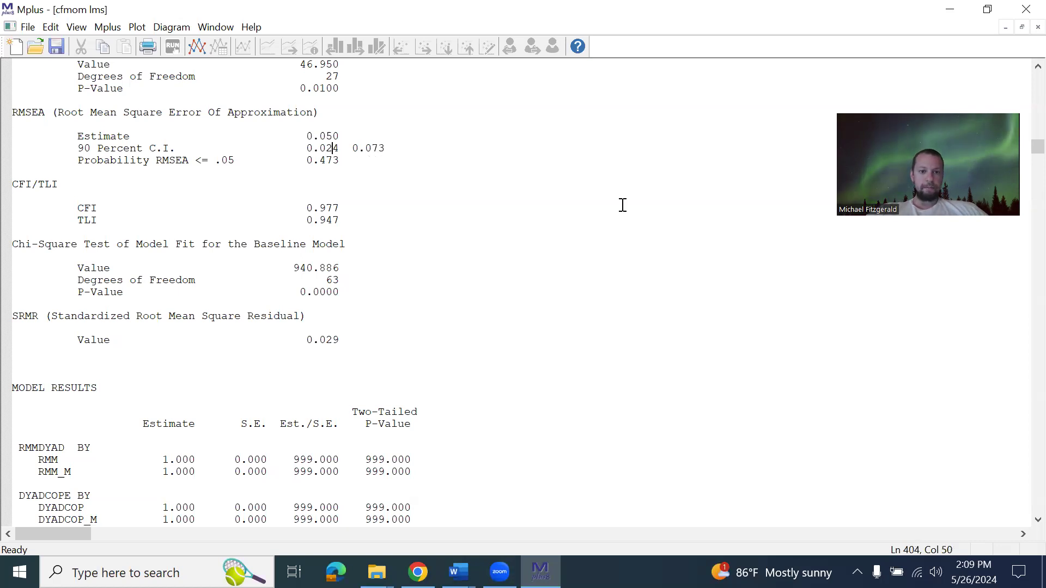
Review the lower and upper bounds of the RMSEA 90 Percent C.I. again
double_click(309, 148)
drag(368, 139, 388, 150)
click(382, 216)
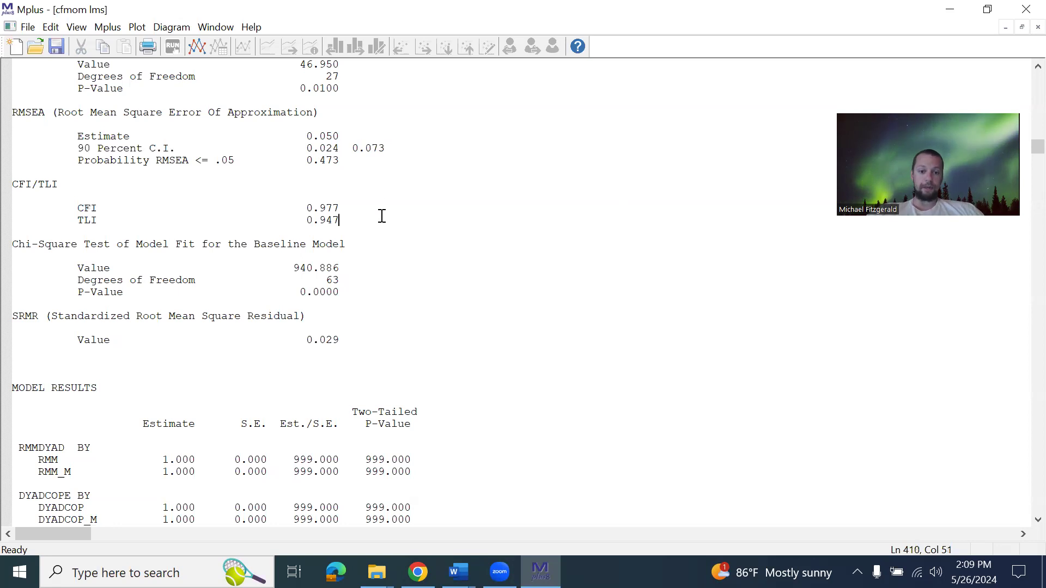
Go past the model results to the Standardized Residuals (z-scores) for Covariances and examine the first two tables
scroll(382, 216, down, 4)
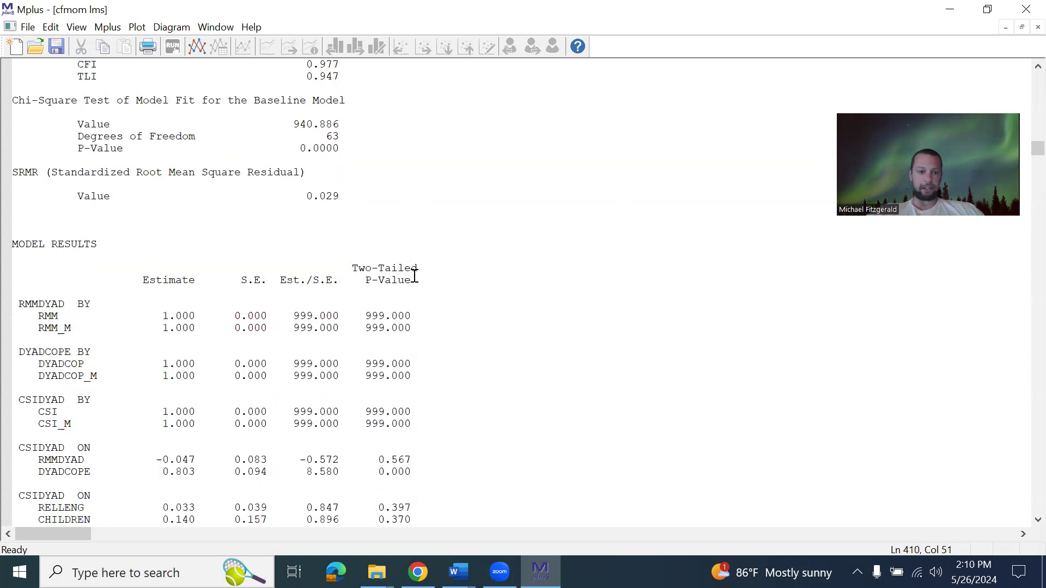
scroll(472, 273, down, 2)
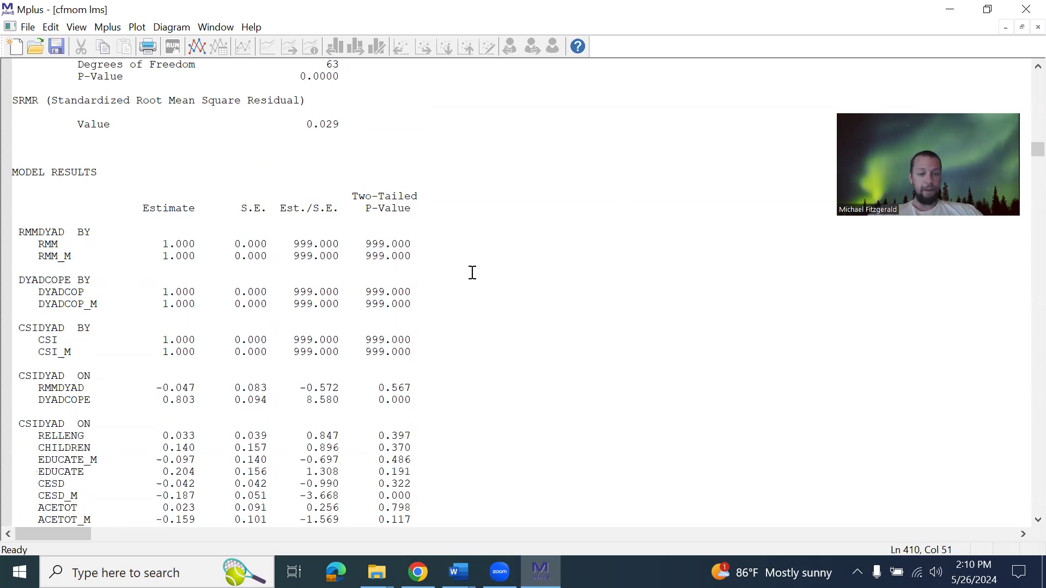
scroll(472, 273, down, 20)
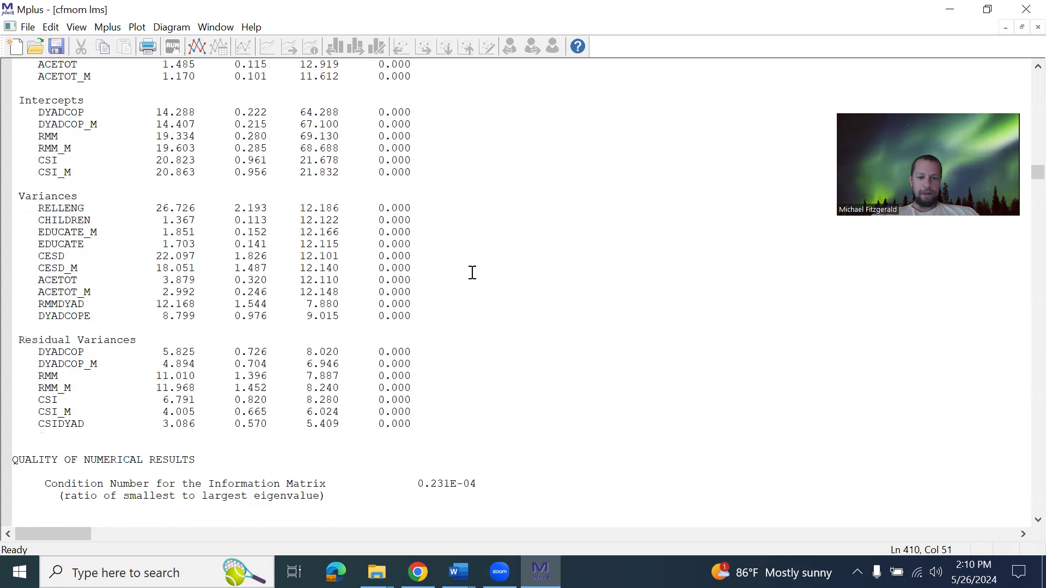
scroll(472, 272, down, 20)
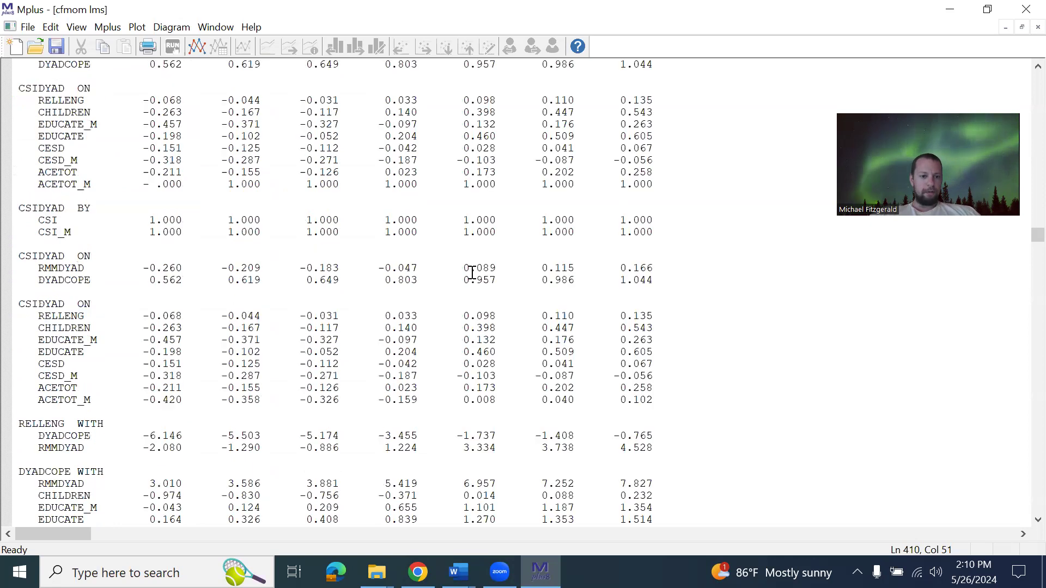
scroll(472, 272, down, 20)
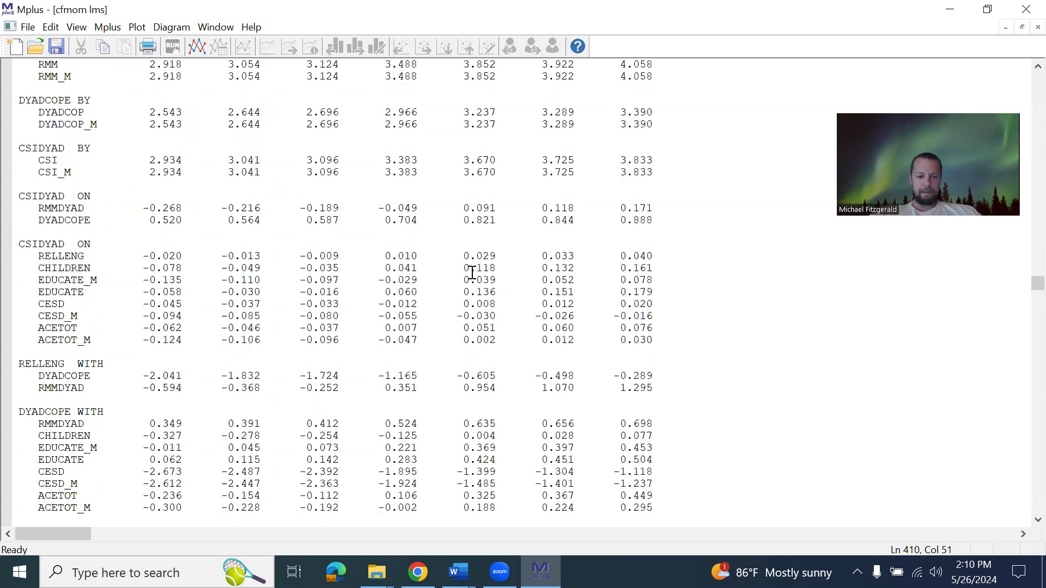
scroll(471, 273, down, 20)
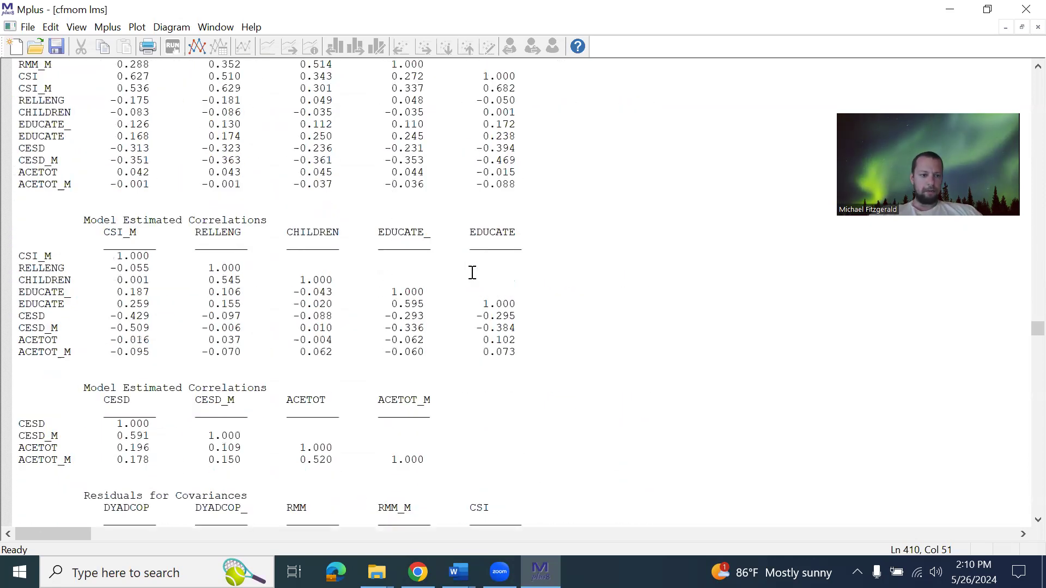
scroll(326, 172, down, 10)
scroll(325, 171, down, 15)
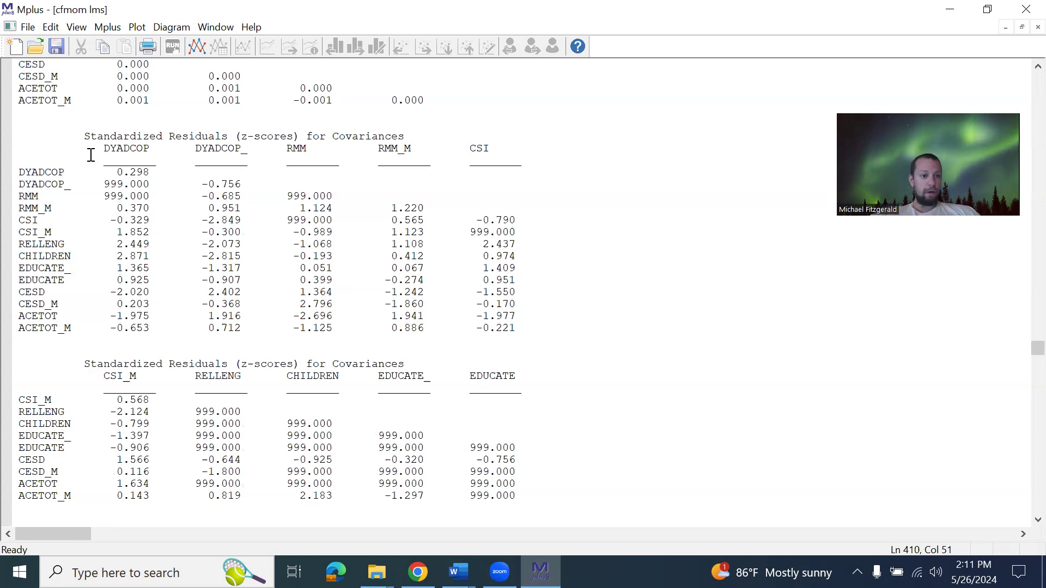
drag(80, 135, 532, 497)
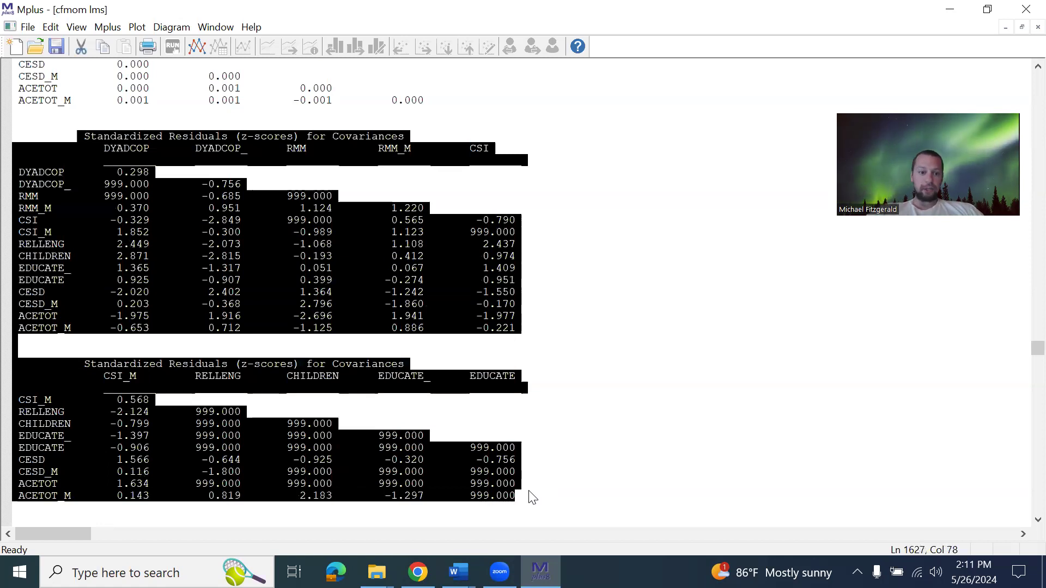
click(530, 492)
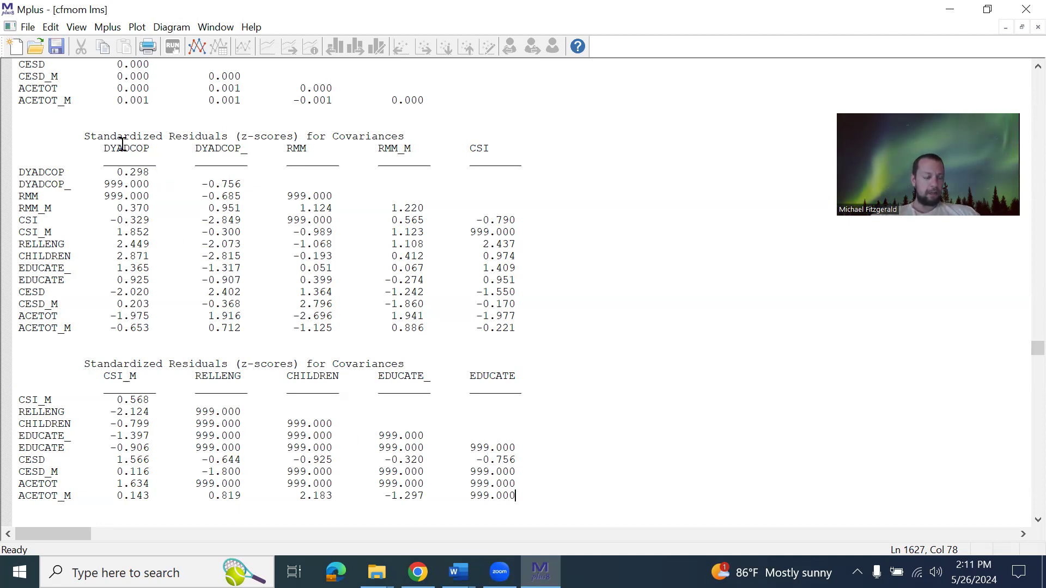
Examine the large standardized residuals of CESD, CHILDREN, ACETOT and RELLENG in the DYADCOP, DYADCOP_, RMM and CSI_M columns
drag(110, 292, 141, 293)
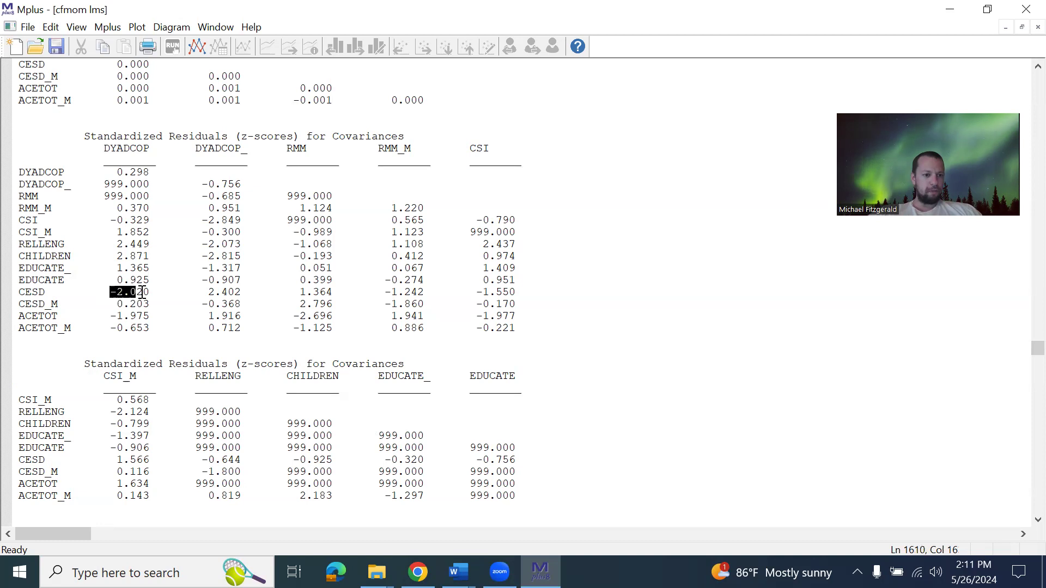
drag(116, 255, 162, 257)
drag(204, 227, 245, 258)
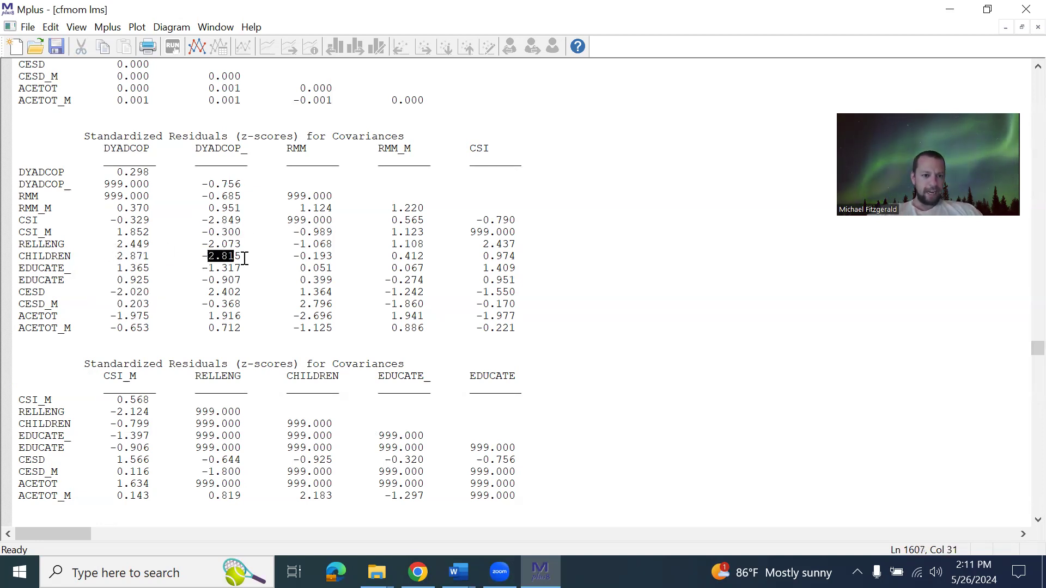
drag(205, 292, 241, 293)
drag(293, 316, 334, 318)
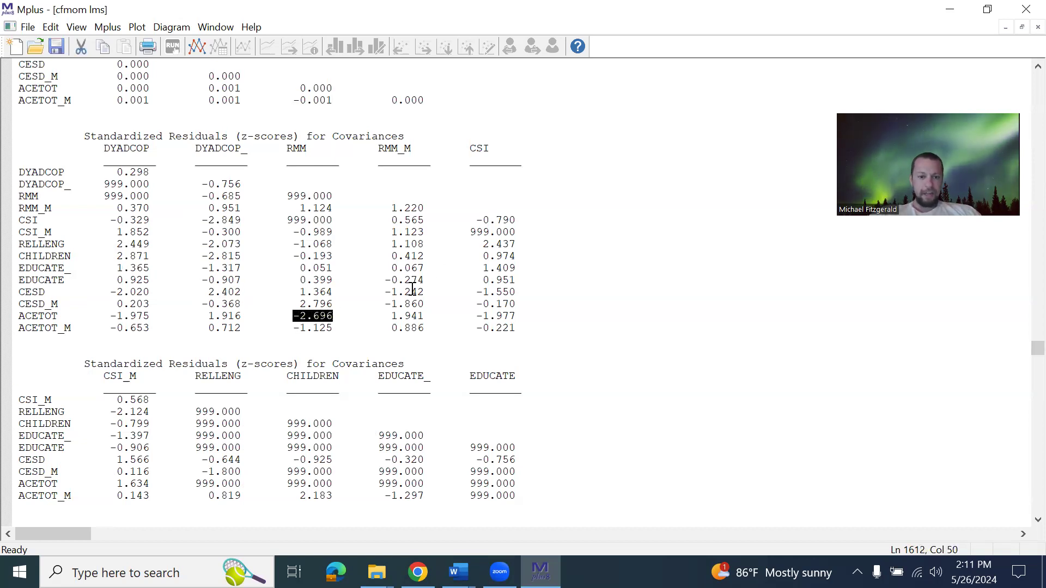
scroll(412, 289, down, 2)
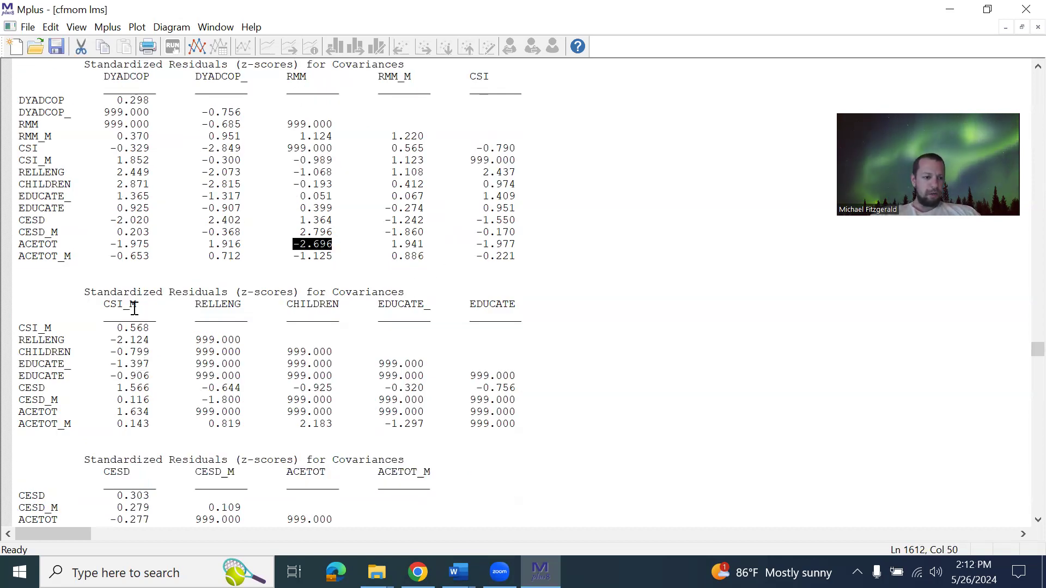
drag(110, 340, 143, 341)
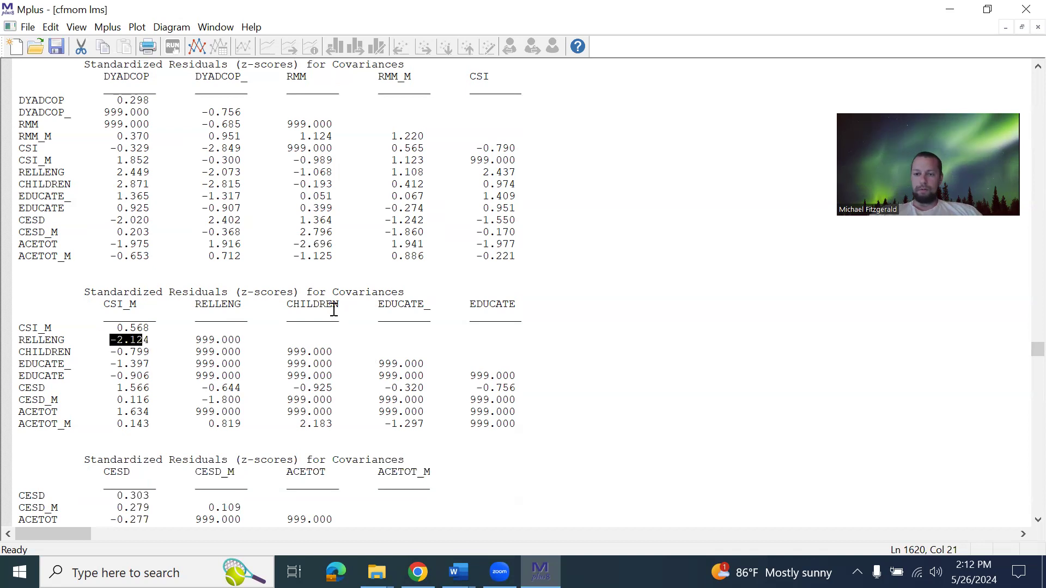
Compare the CESD, CHILDREN and RELLENG residuals between the DYADCOP and DYADCOP_ columns
drag(111, 220, 248, 225)
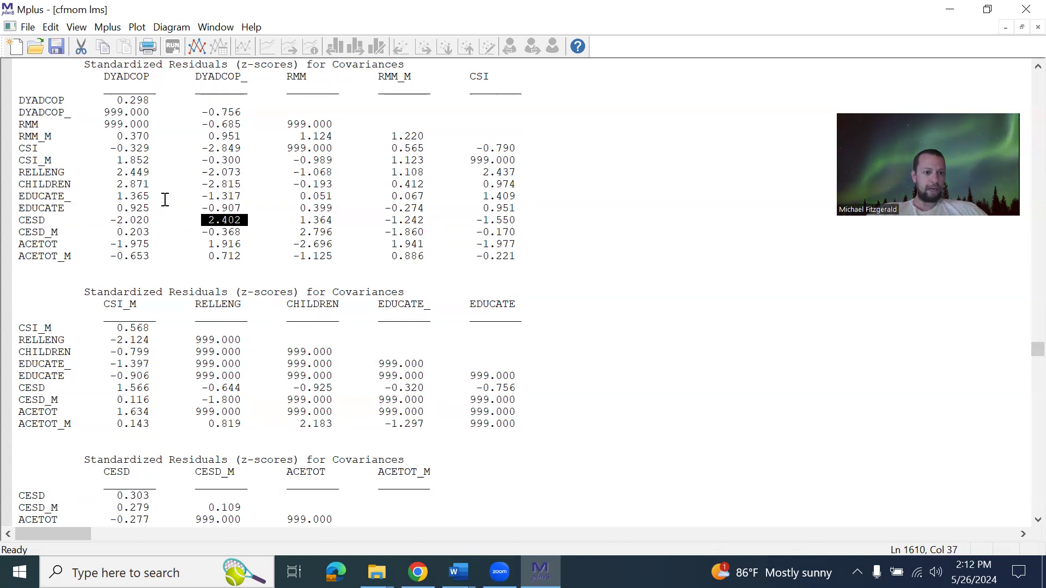
drag(111, 184, 148, 186)
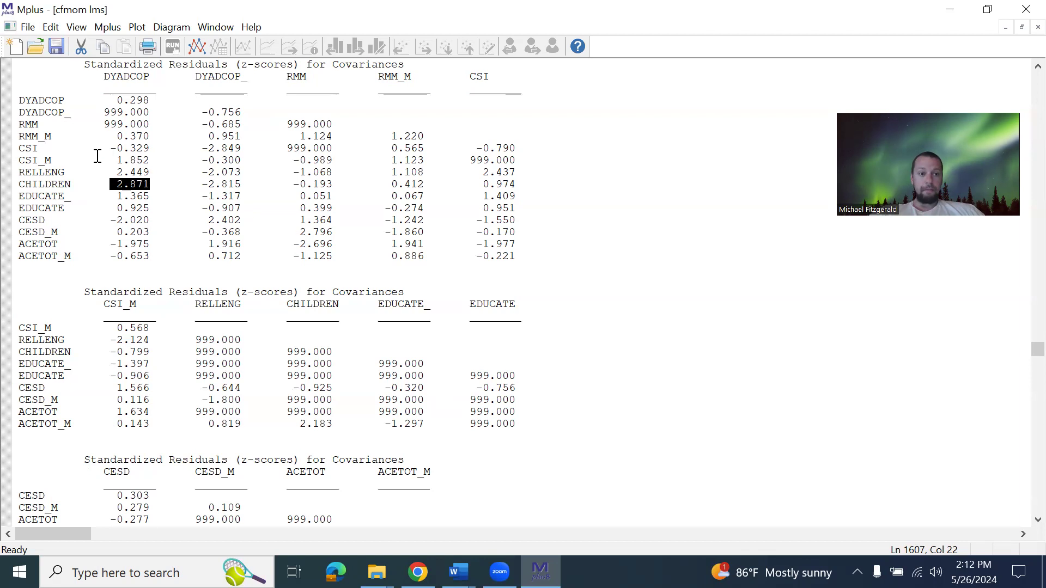
click(116, 173)
drag(132, 174, 150, 173)
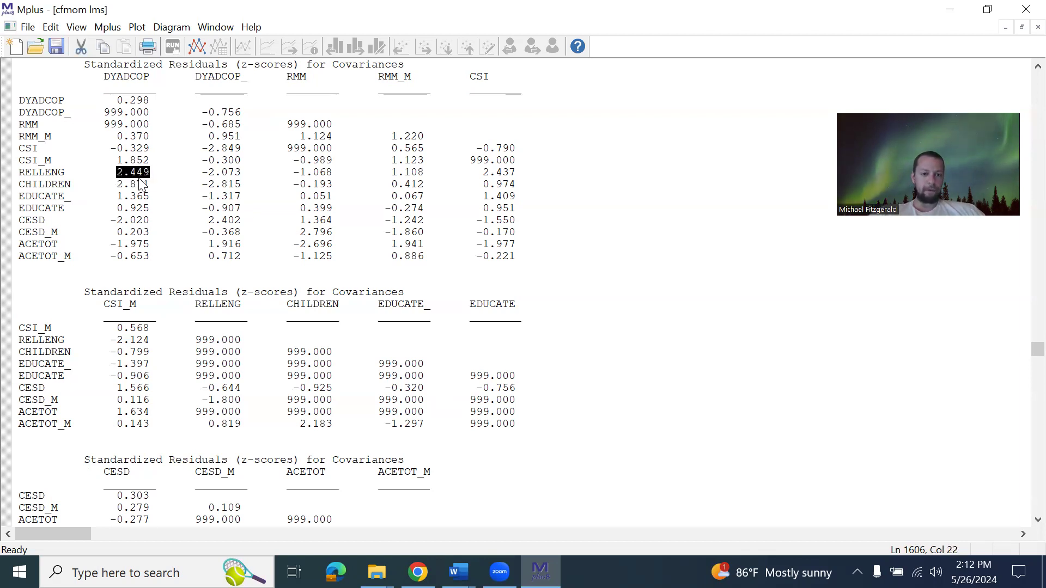
drag(202, 184, 245, 199)
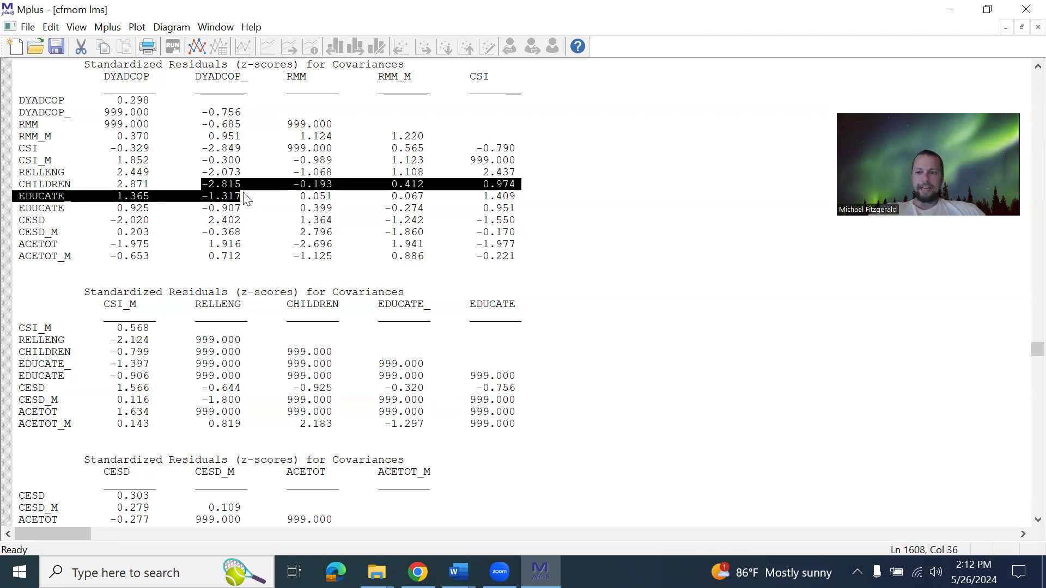
click(244, 194)
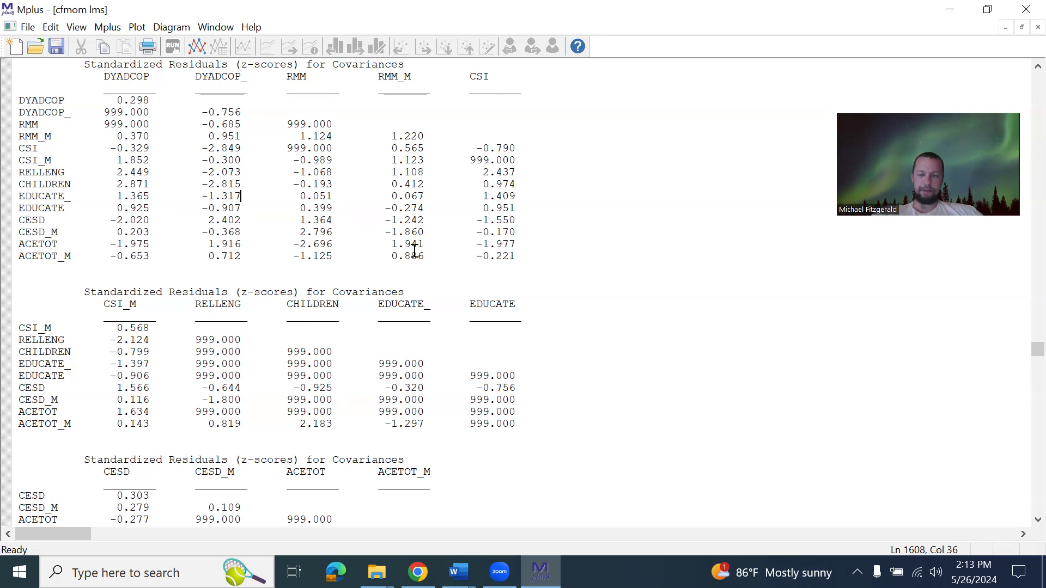
Go back to the R-SQUARE section of the output and examine the latent variable CSIDYAD row
drag(1024, 355, 1024, 226)
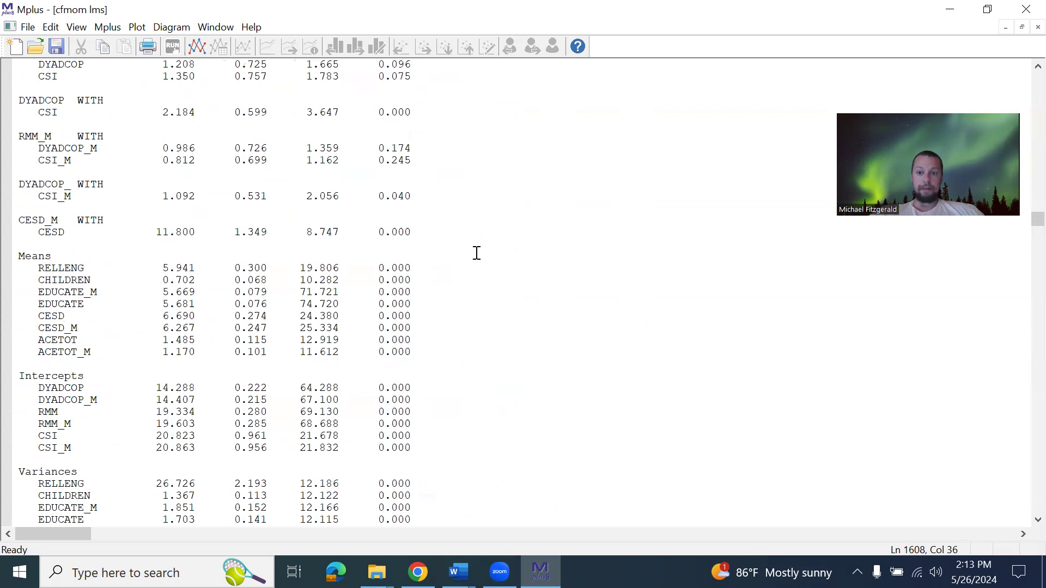
click(405, 254)
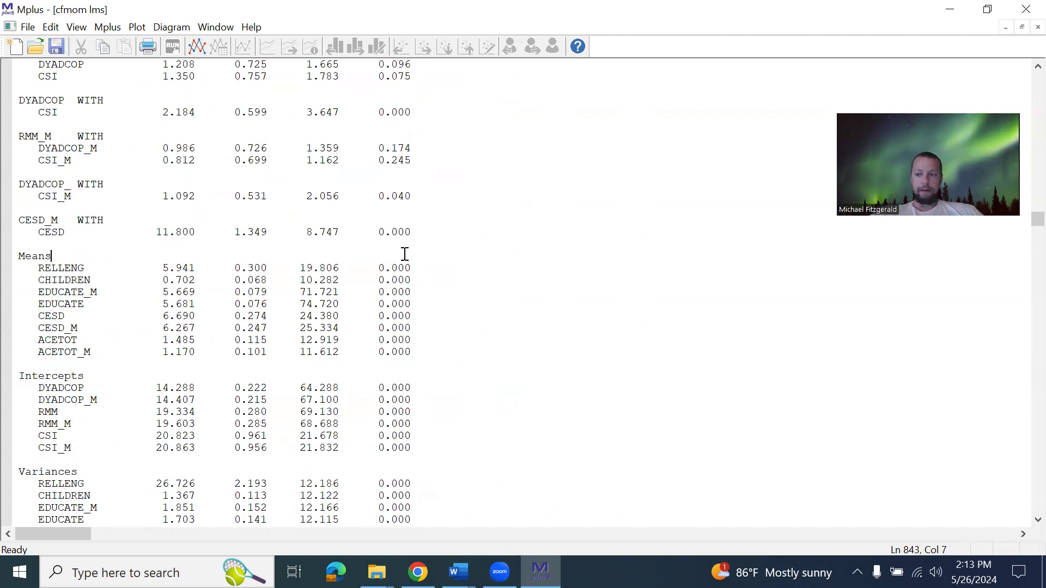
scroll(405, 254, up, 6)
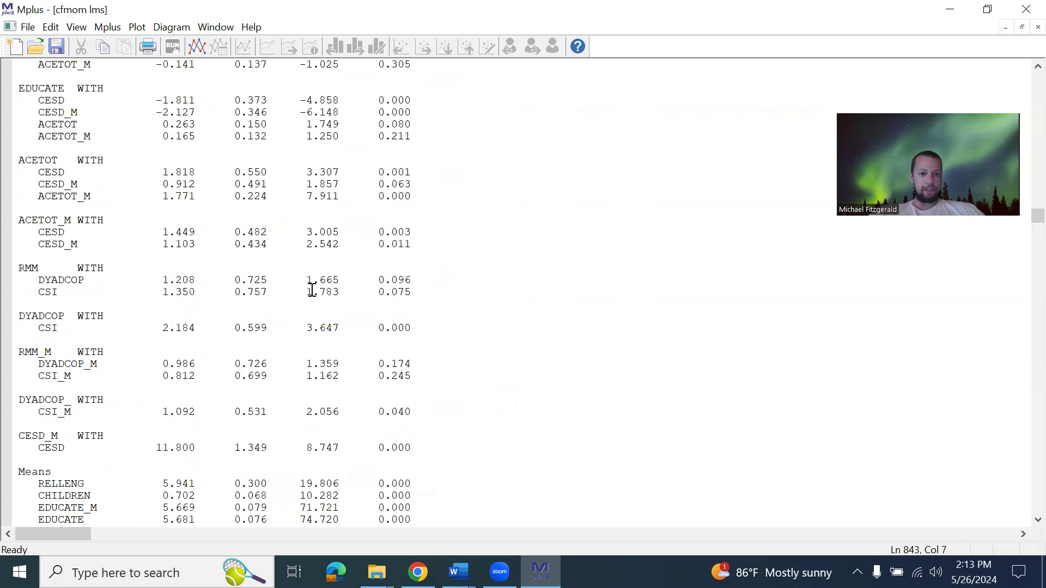
scroll(311, 288, down, 20)
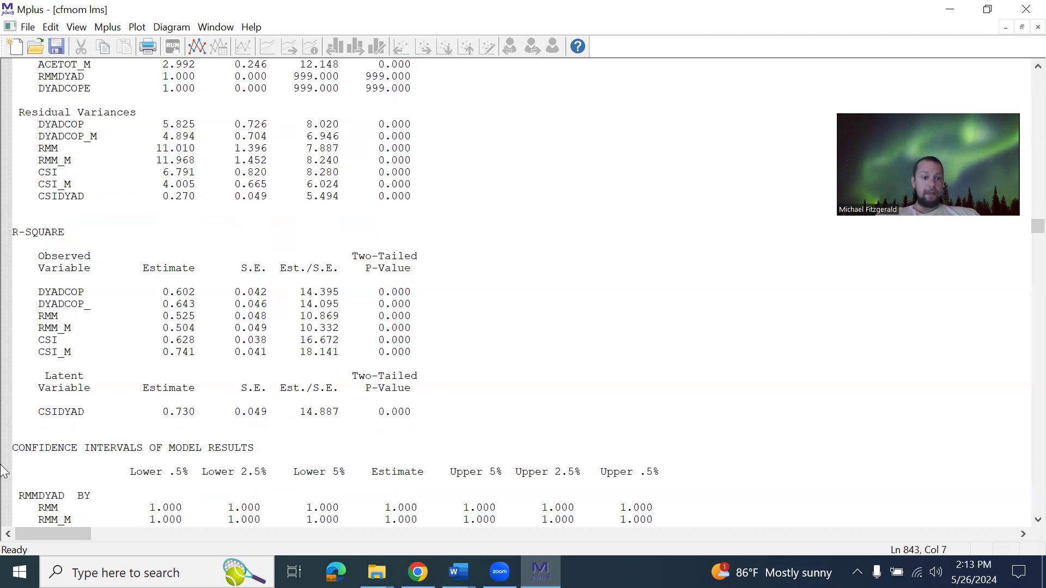
drag(33, 412, 425, 420)
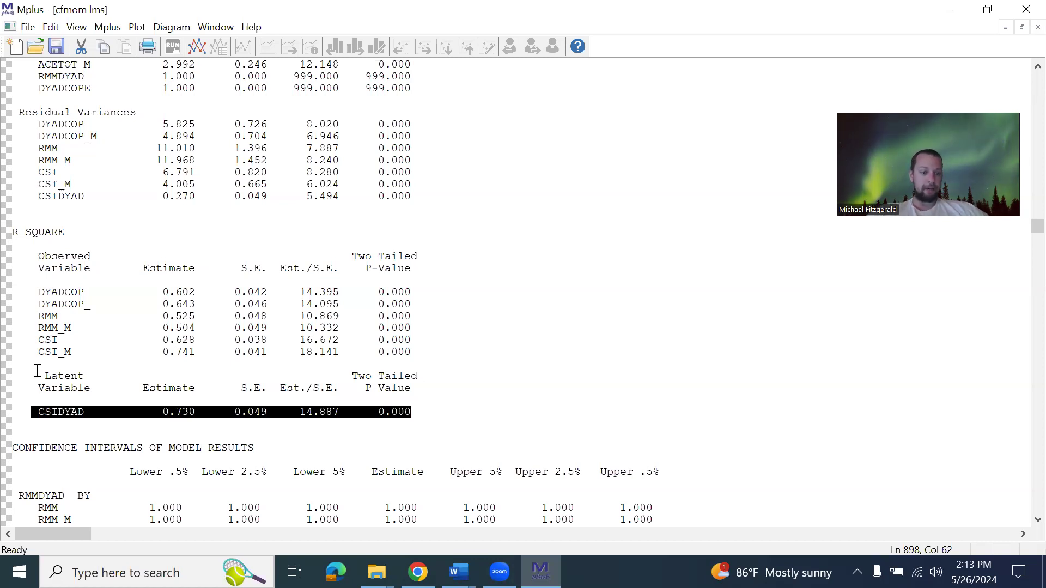
click(194, 428)
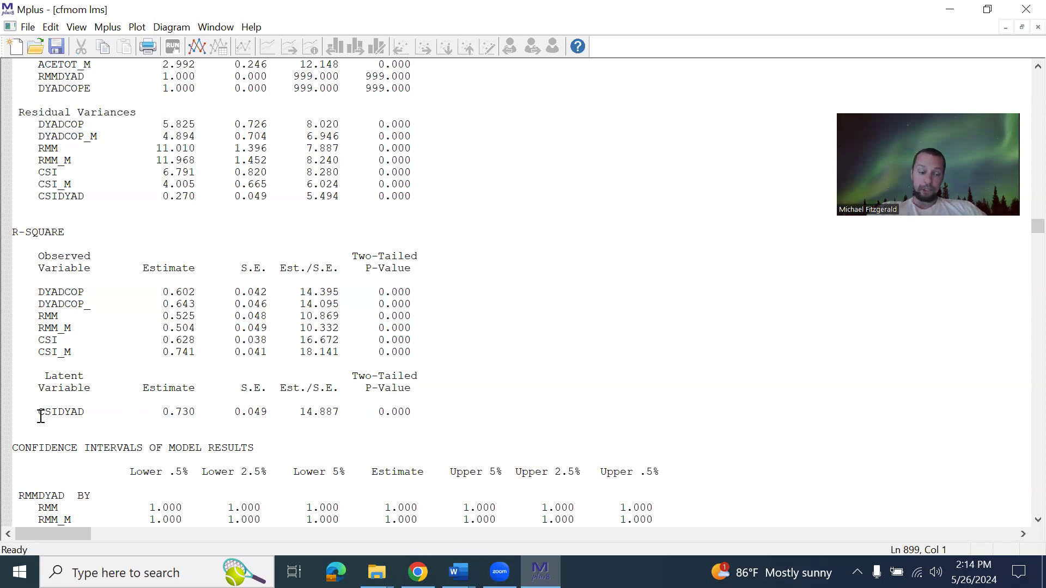
click(226, 332)
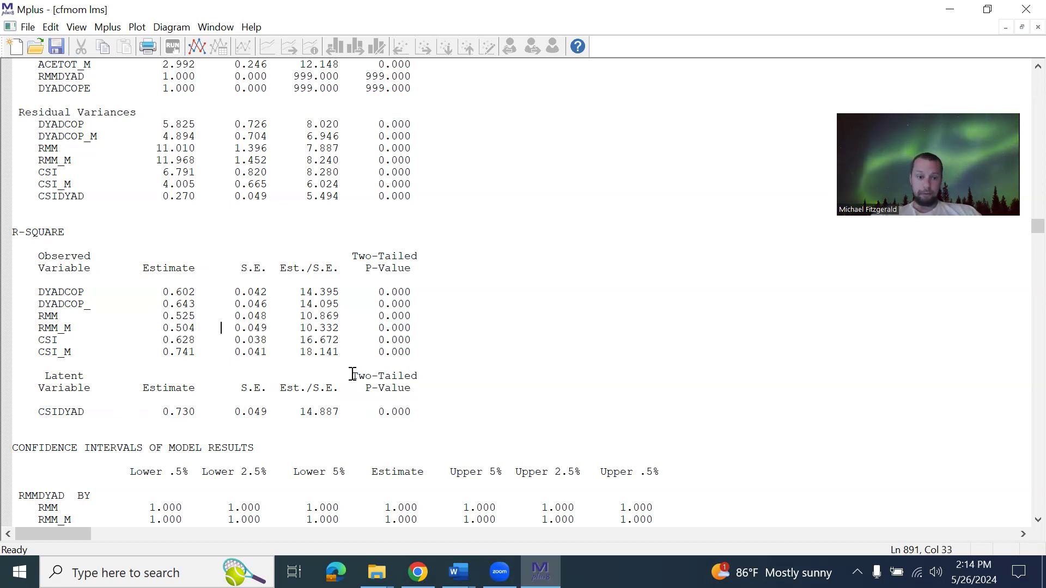
Return to MODEL FIT INFORMATION and examine the loglikelihood H0 Value
scroll(352, 374, up, 20)
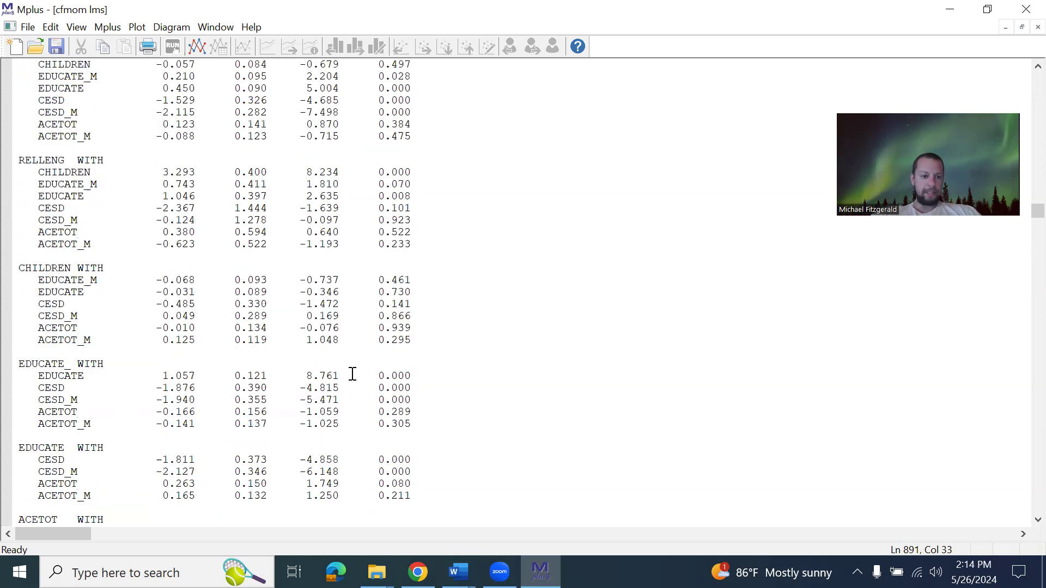
scroll(353, 374, up, 20)
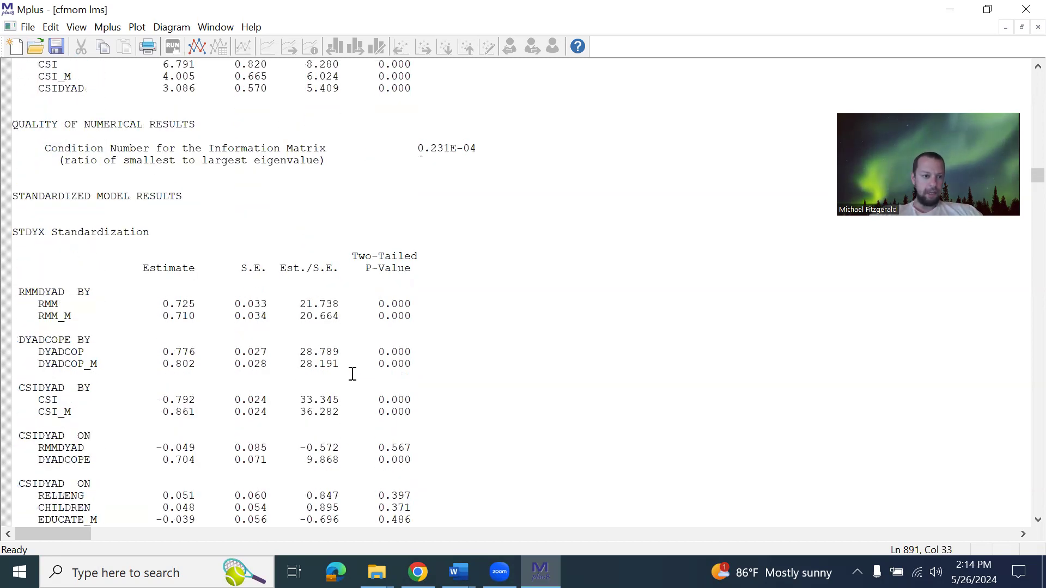
scroll(353, 374, up, 20)
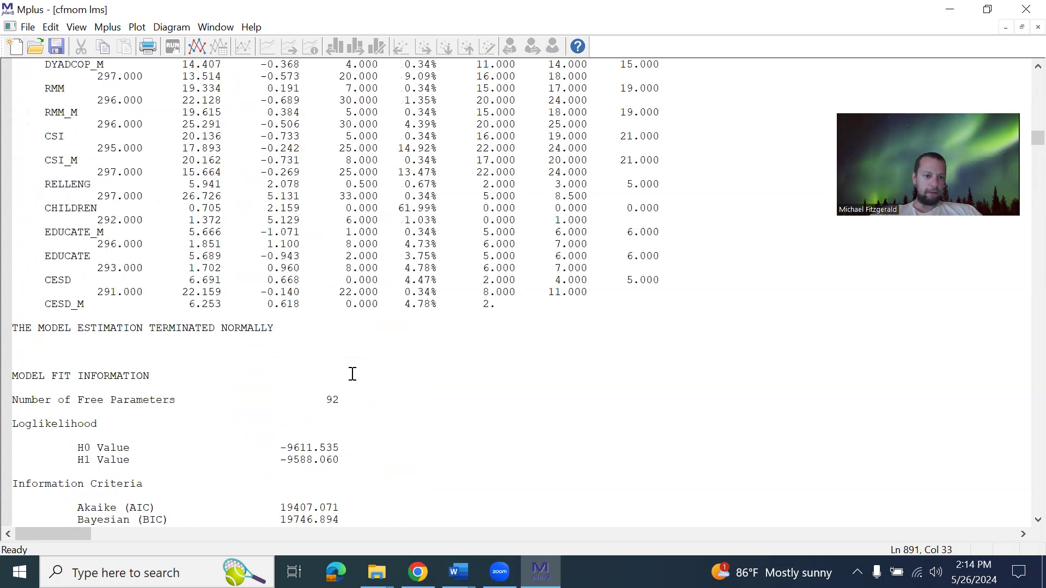
scroll(353, 374, down, 20)
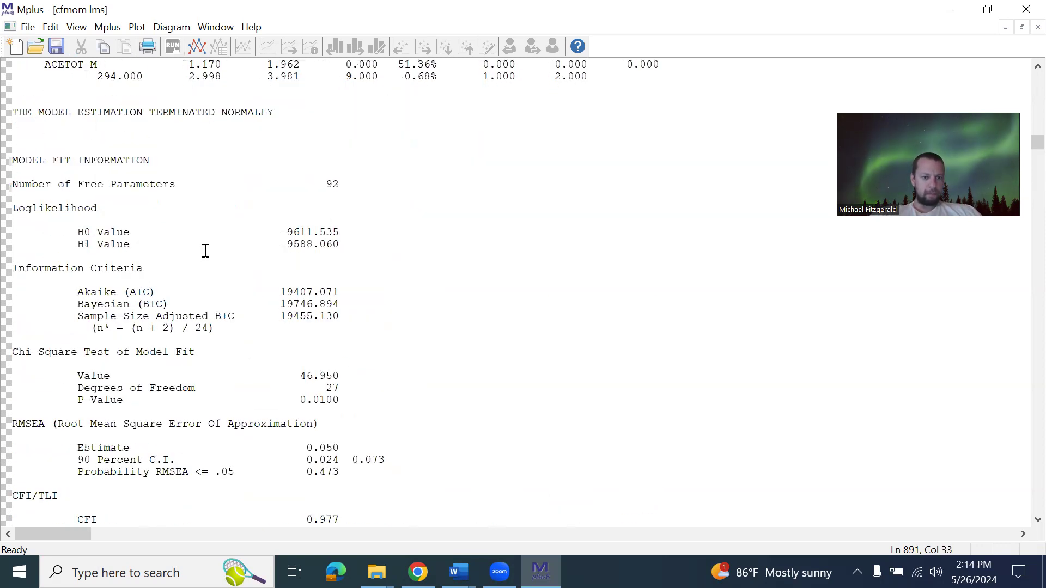
drag(71, 231, 350, 234)
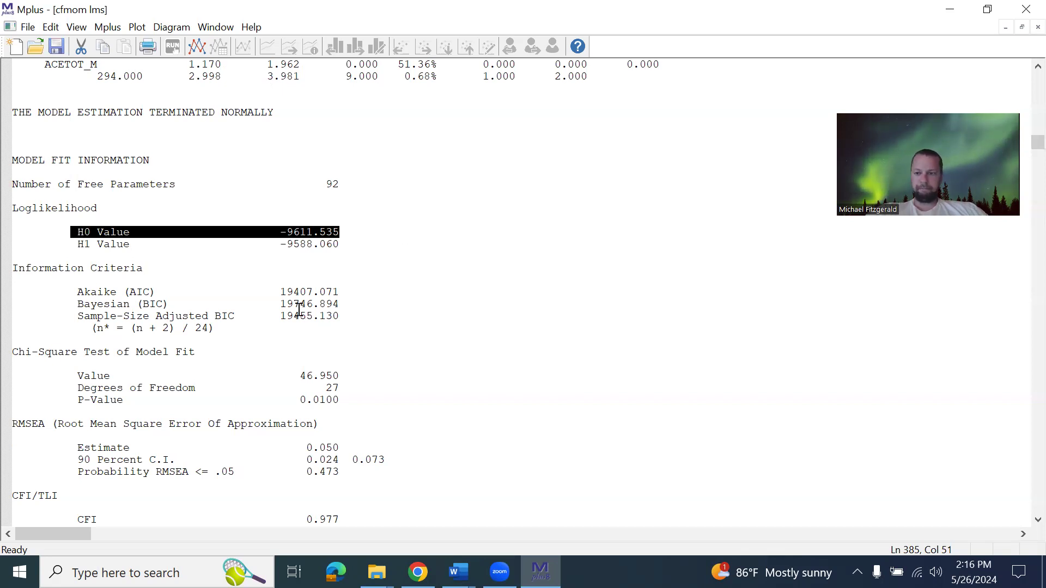
click(553, 232)
Go back through the output to its input instructions, and close the output to return to the CFMoM LMS input file
scroll(1023, 146, up, 20)
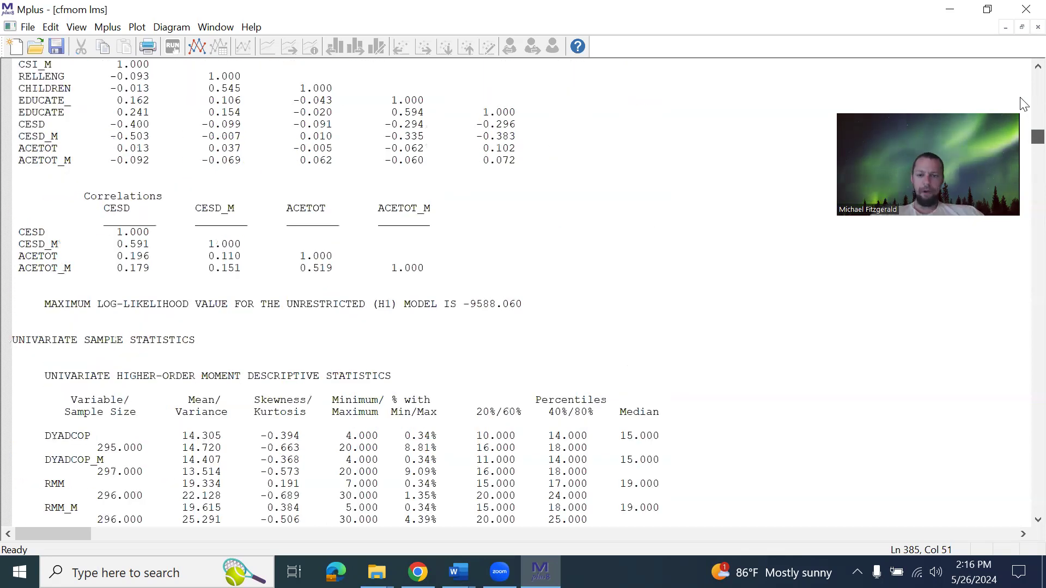
scroll(1021, 81, up, 15)
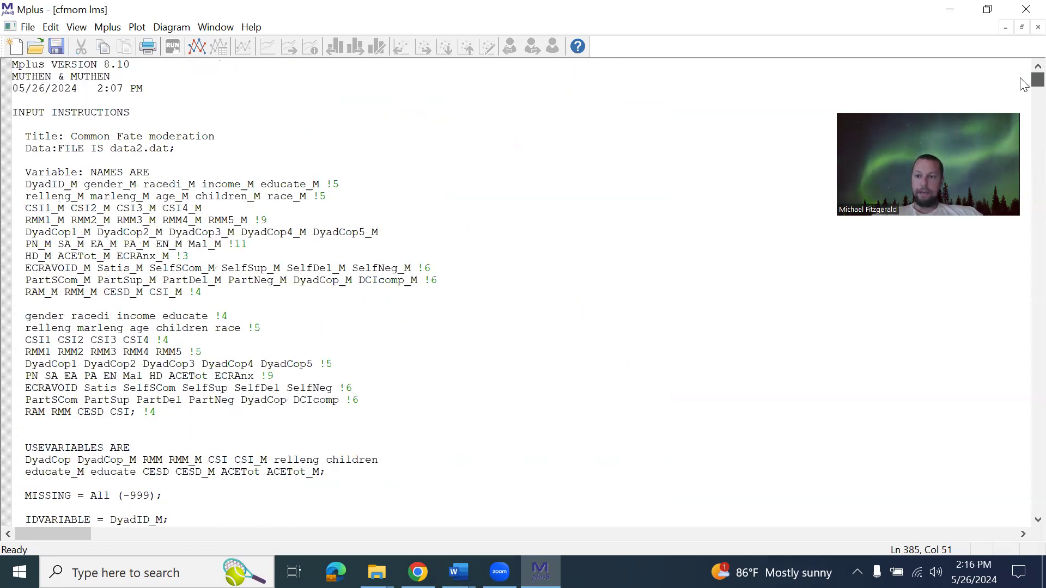
scroll(1023, 84, down, 2)
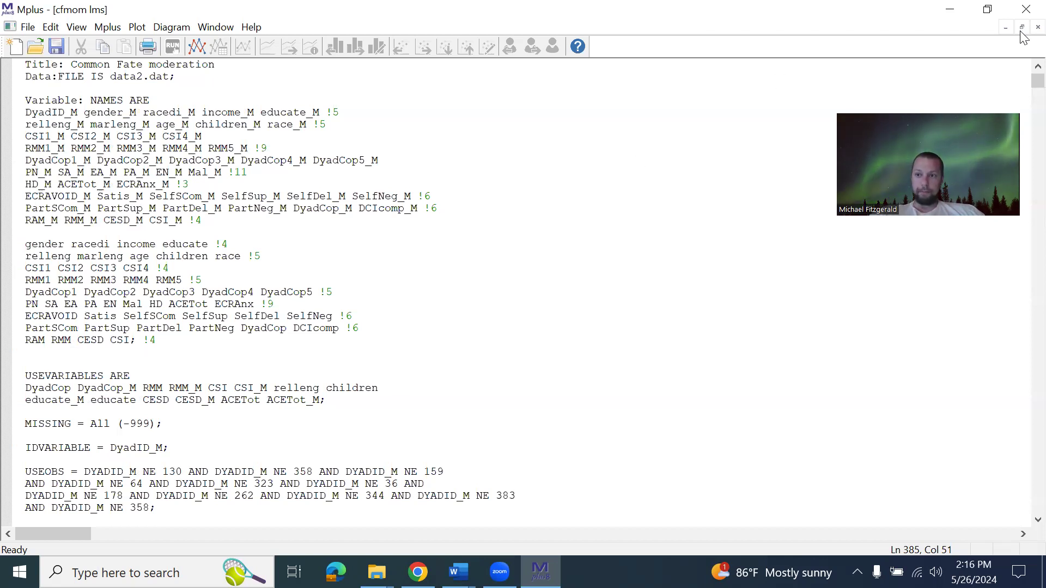
click(1038, 26)
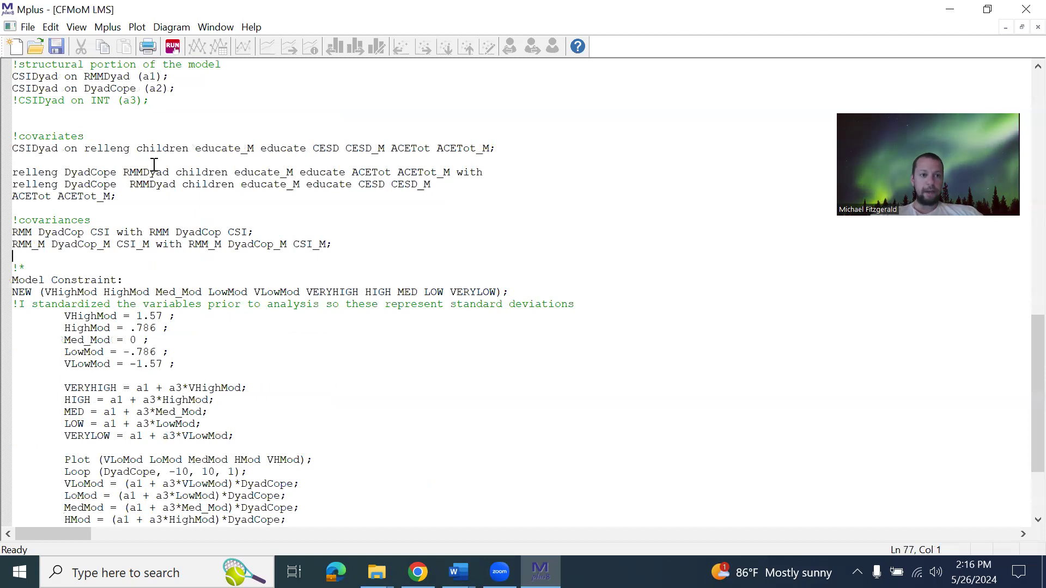
Uncomment the "TYPE IS Random;" and "Algorithm = integration;" lines in the Analysis section
scroll(155, 164, up, 15)
scroll(154, 165, down, 9)
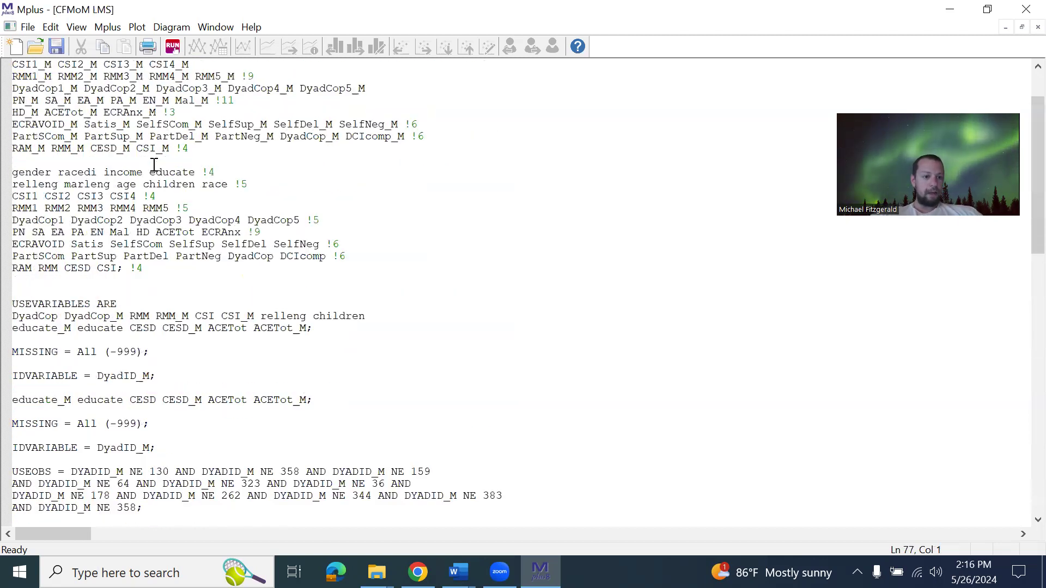
click(19, 185)
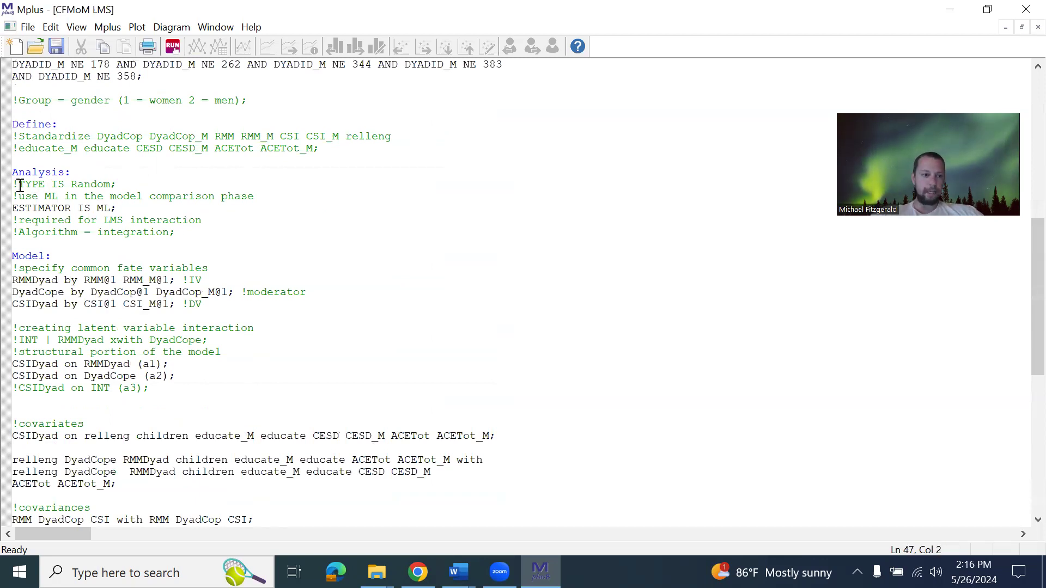
key(BackSpace)
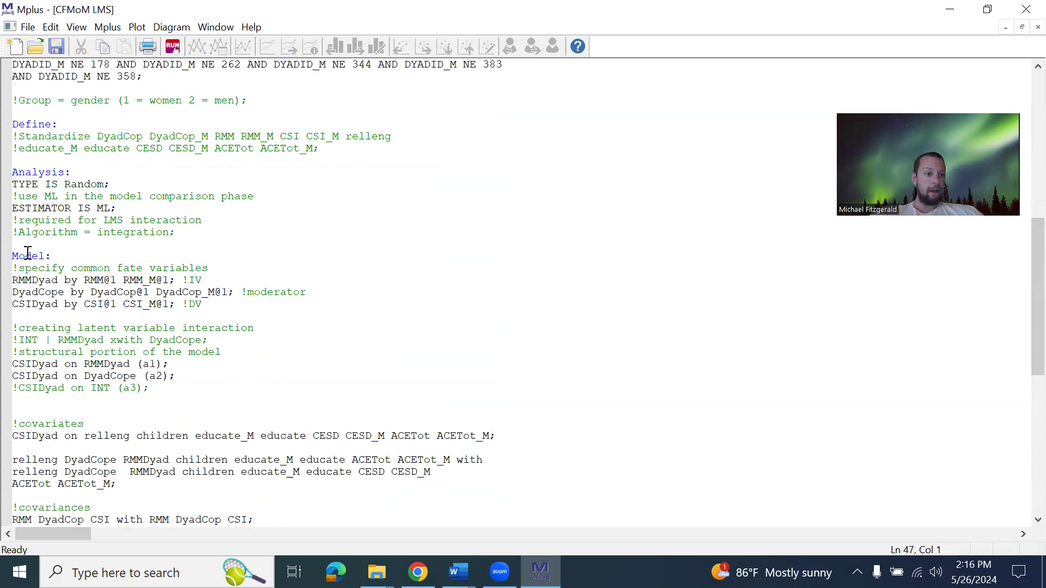
click(17, 232)
key(BackSpace)
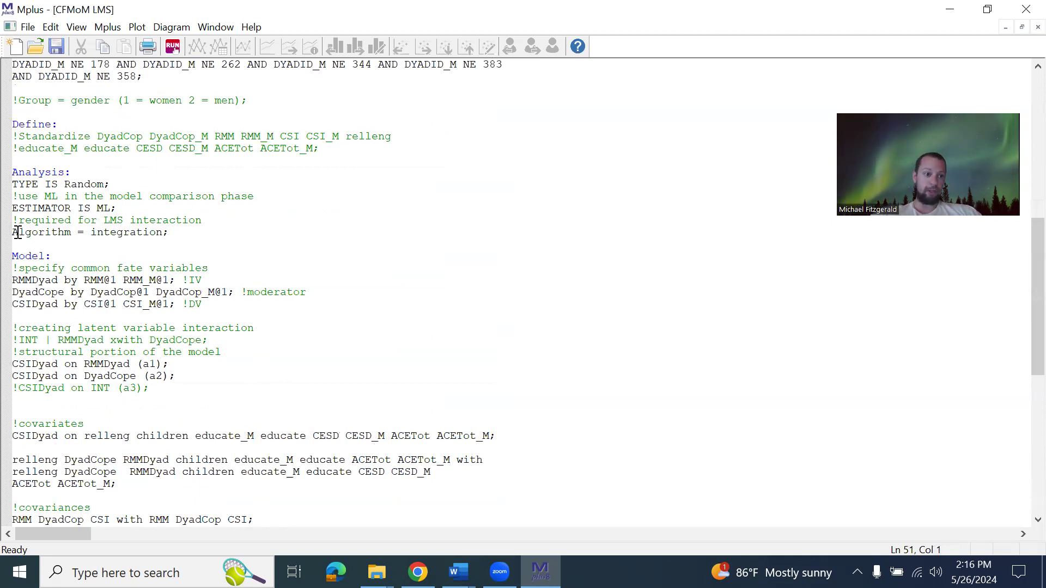
Review the "TYPE IS Random;" statement, highlighting the whole line and the word Random
drag(111, 185, 12, 189)
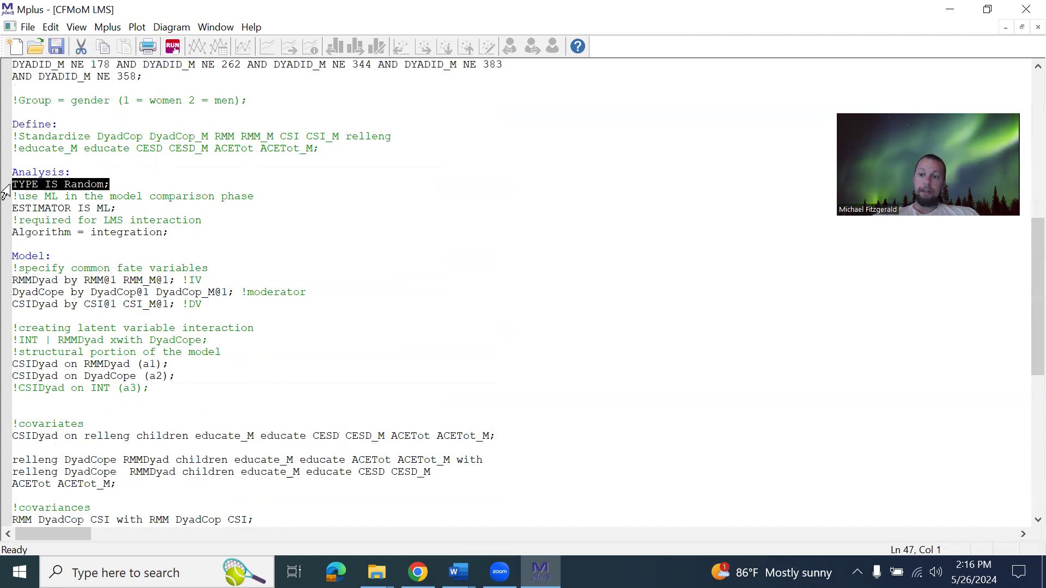
click(112, 185)
double_click(90, 185)
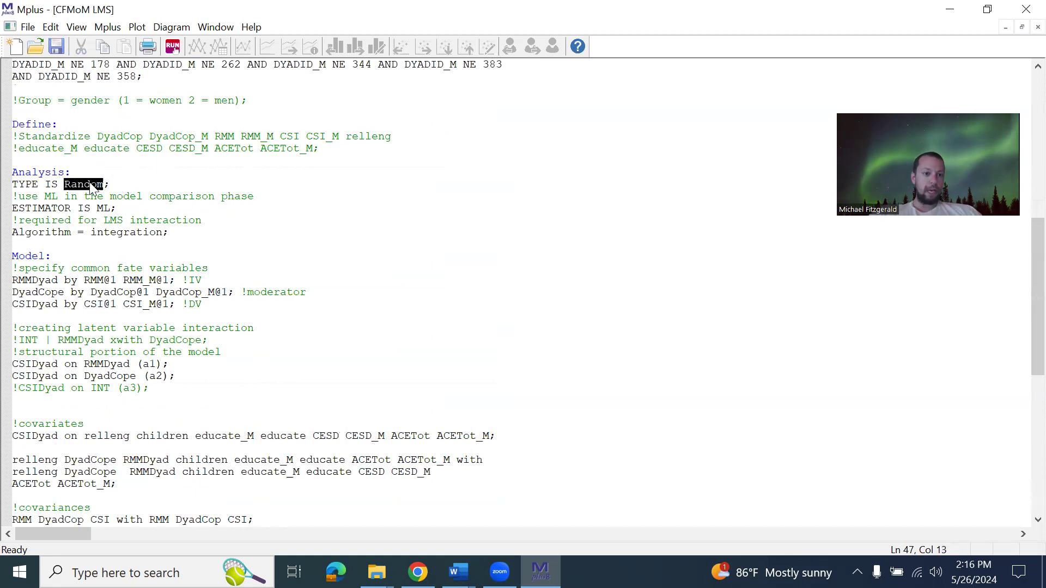
click(79, 221)
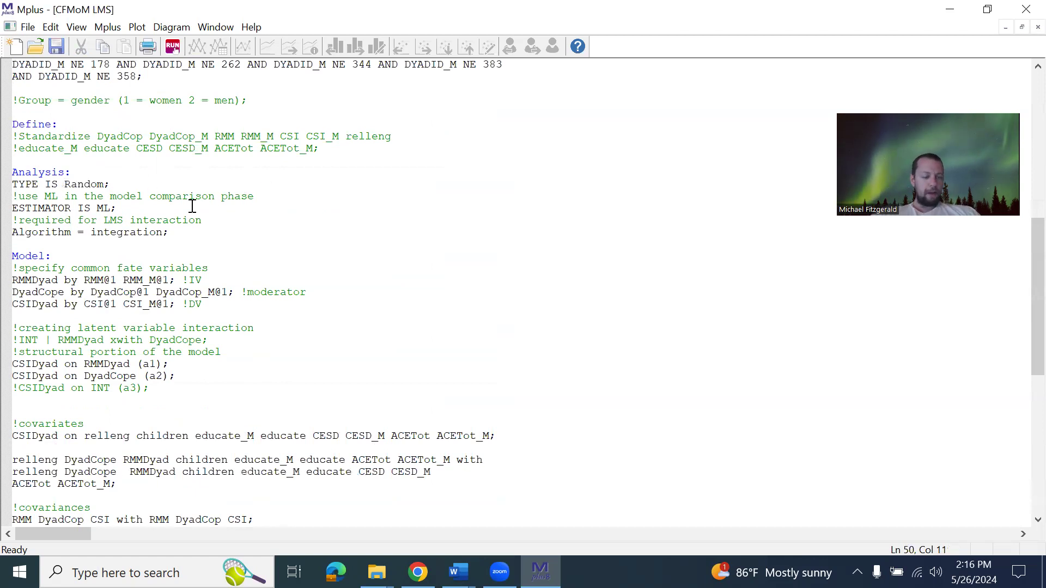
Review the "ESTIMATOR IS ML;" and "Algorithm = integration;" statements in the Analysis section, highlighting each line
drag(116, 208, 4, 210)
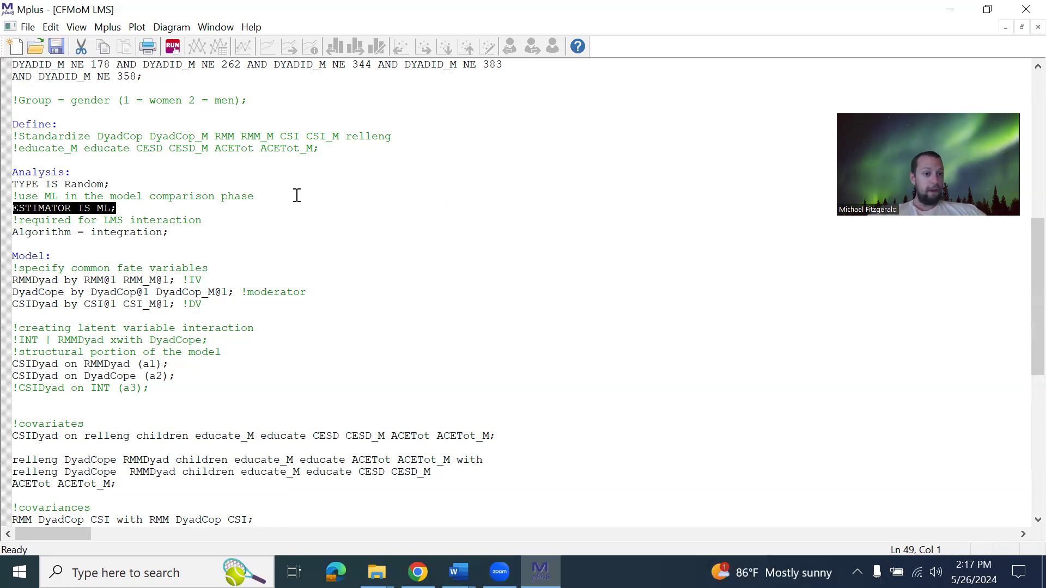
click(210, 221)
click(179, 233)
key(shift+Home)
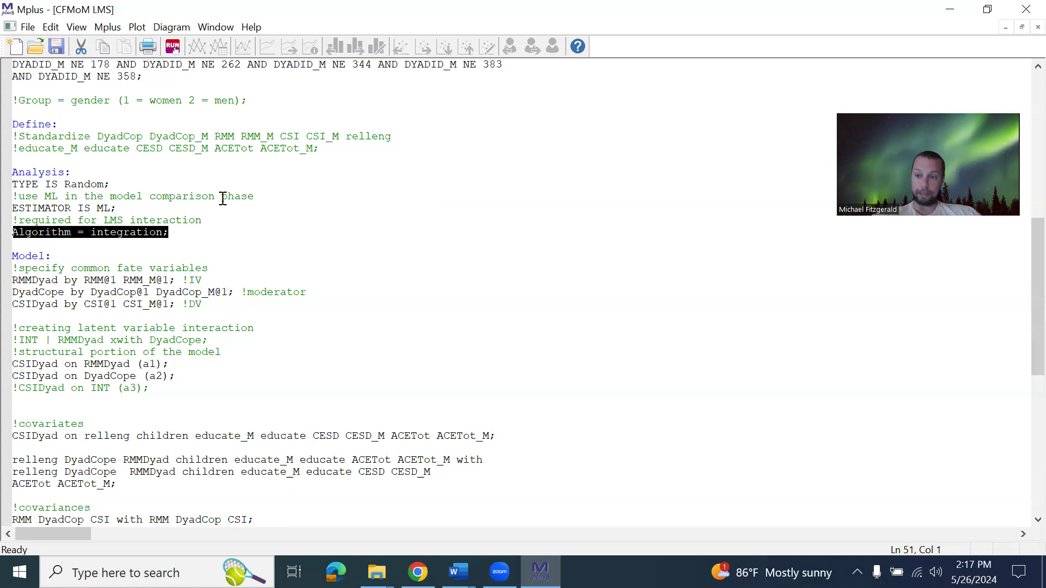
click(172, 256)
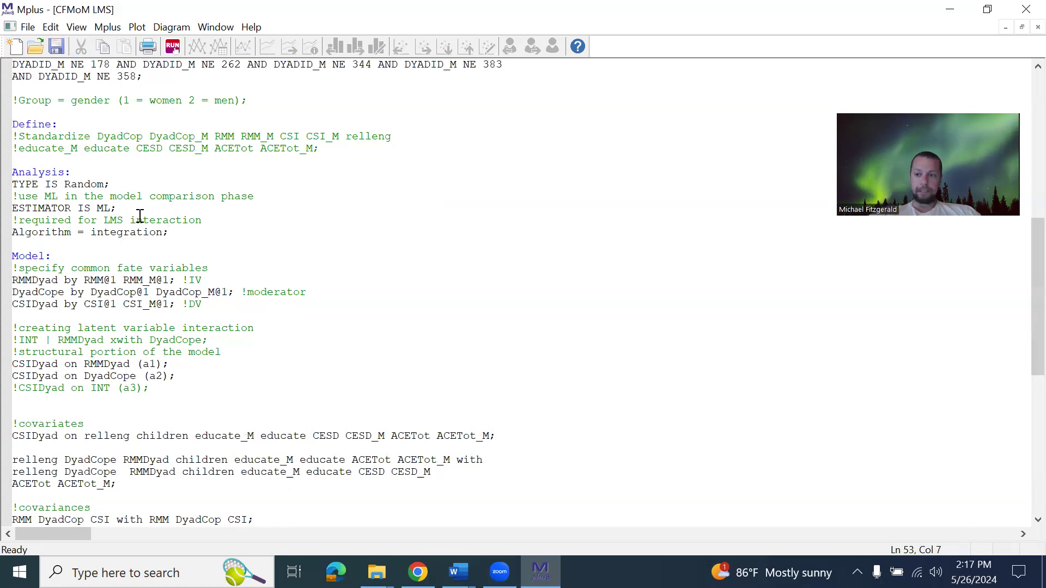
drag(169, 232, 5, 243)
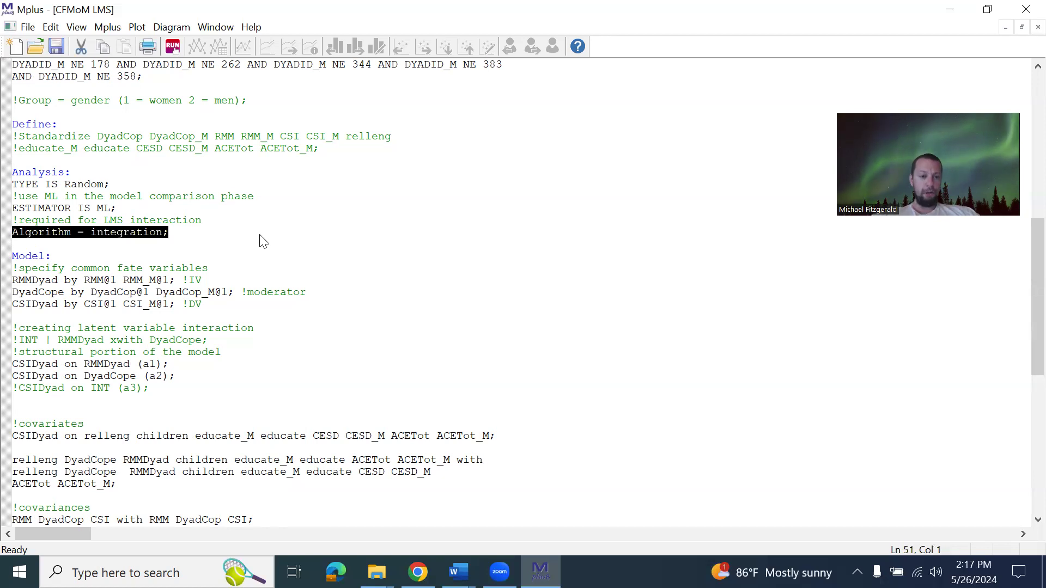
click(63, 254)
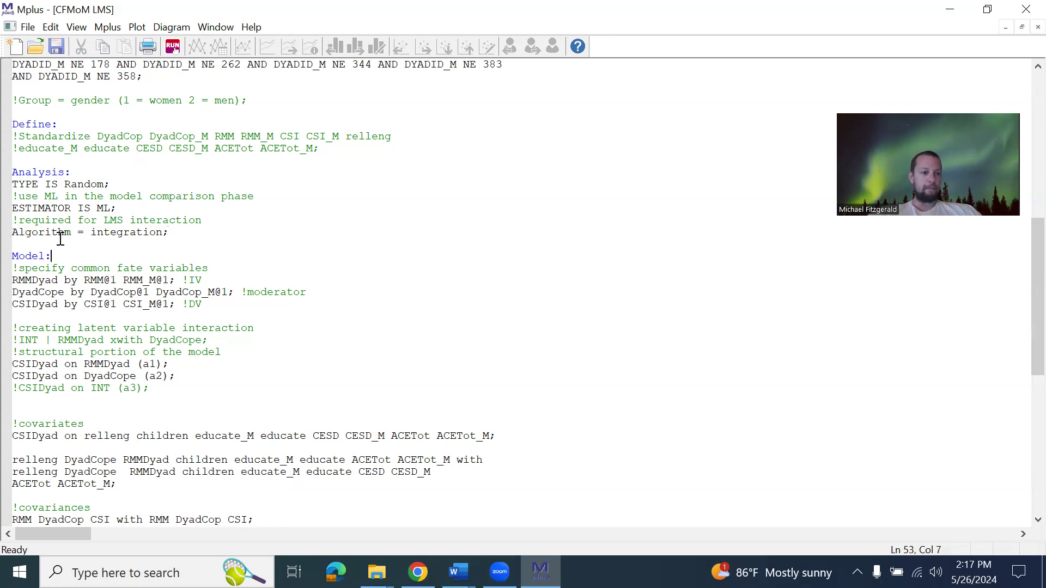
click(127, 233)
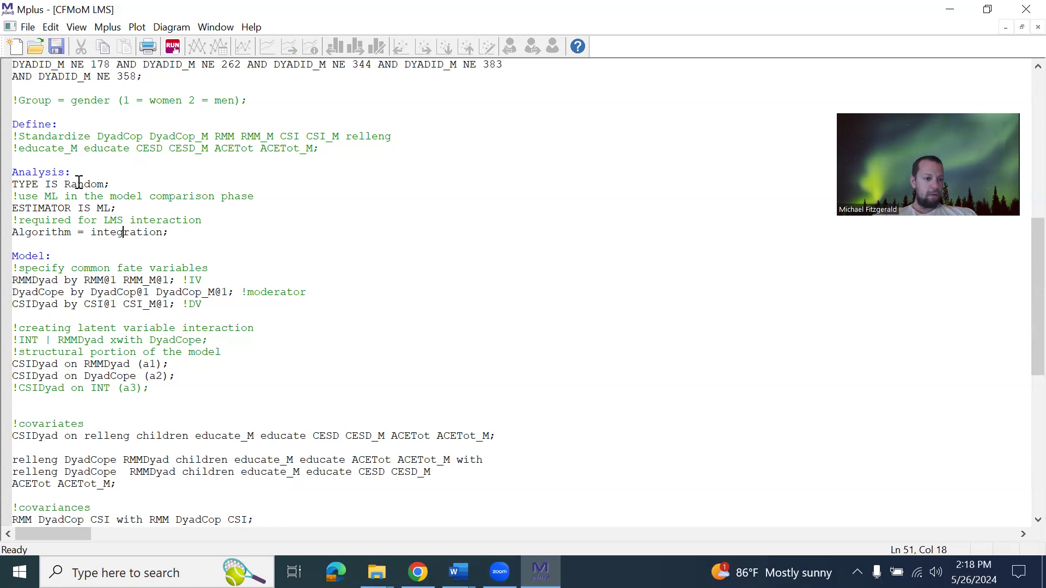
Uncomment "INT | RMMDyad xwith DyadCope;" and "CSIDyad on INT (a3);" in the Model section to include the latent interaction
scroll(87, 317, down, 2)
click(19, 267)
key(BackSpace)
click(19, 316)
key(BackSpace)
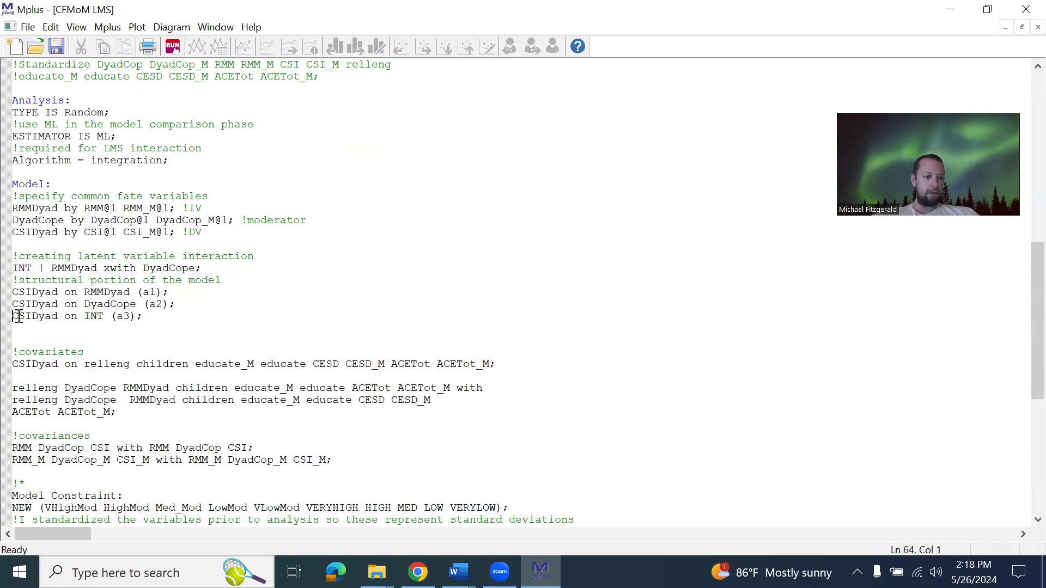
Review the latent variable interaction statement "INT | RMMDyad xwith DyadCope;" by highlighting it
click(201, 266)
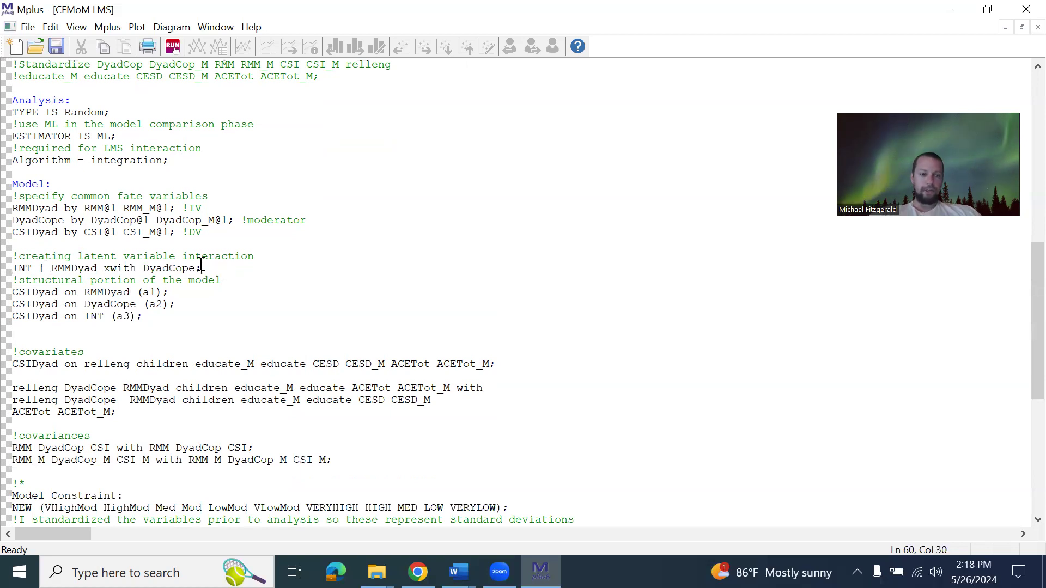
drag(201, 266, 2, 271)
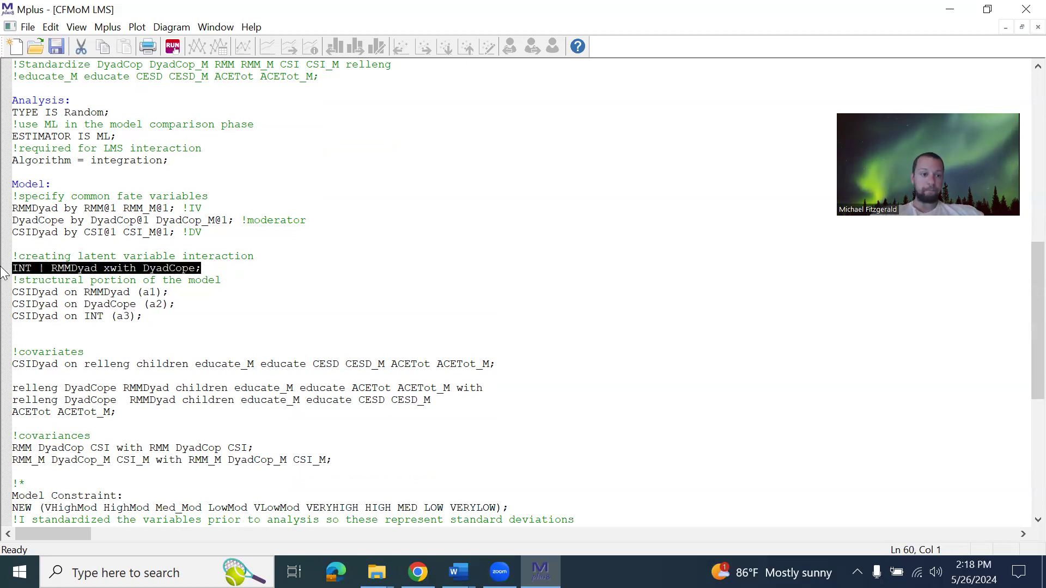
click(37, 279)
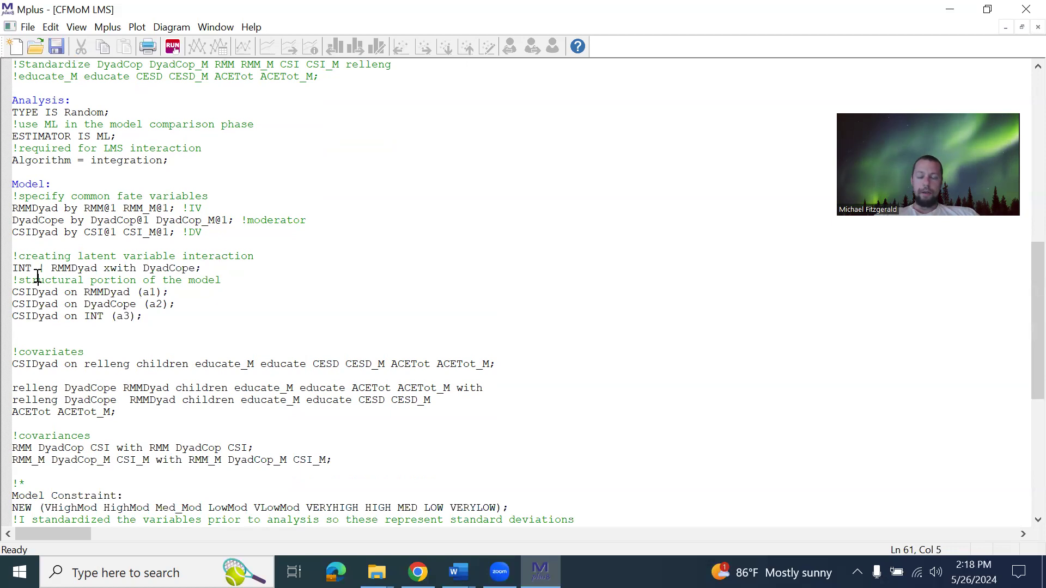